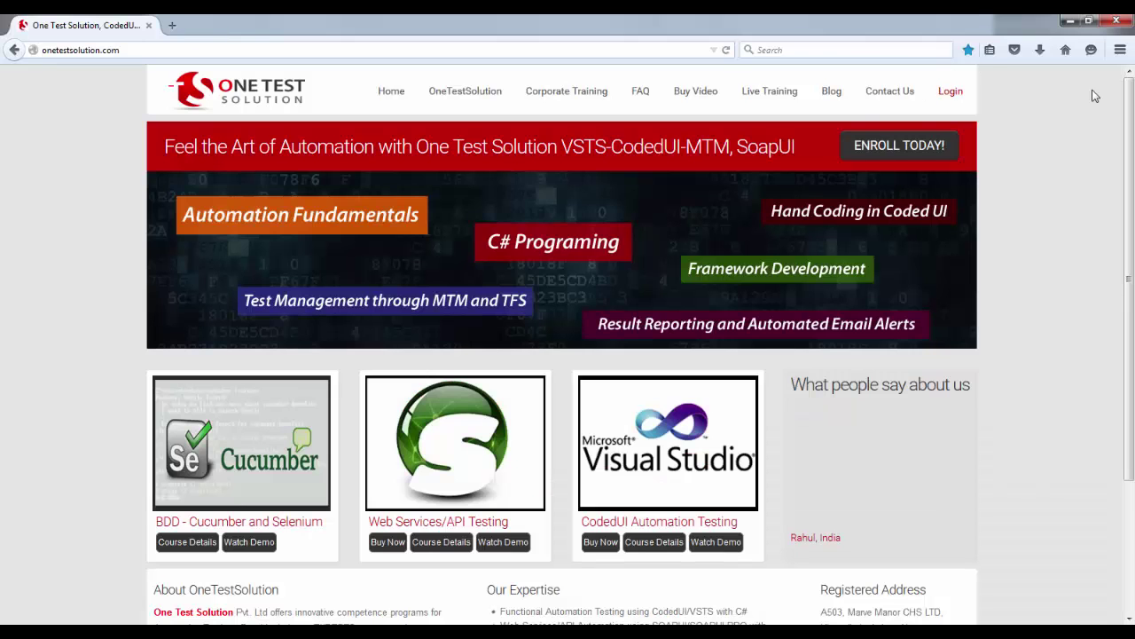
- Search the browser's add-ons for Firebug and install Firebug 2.0.11
{"action": "left_click", "coordinate": [1121, 50]}
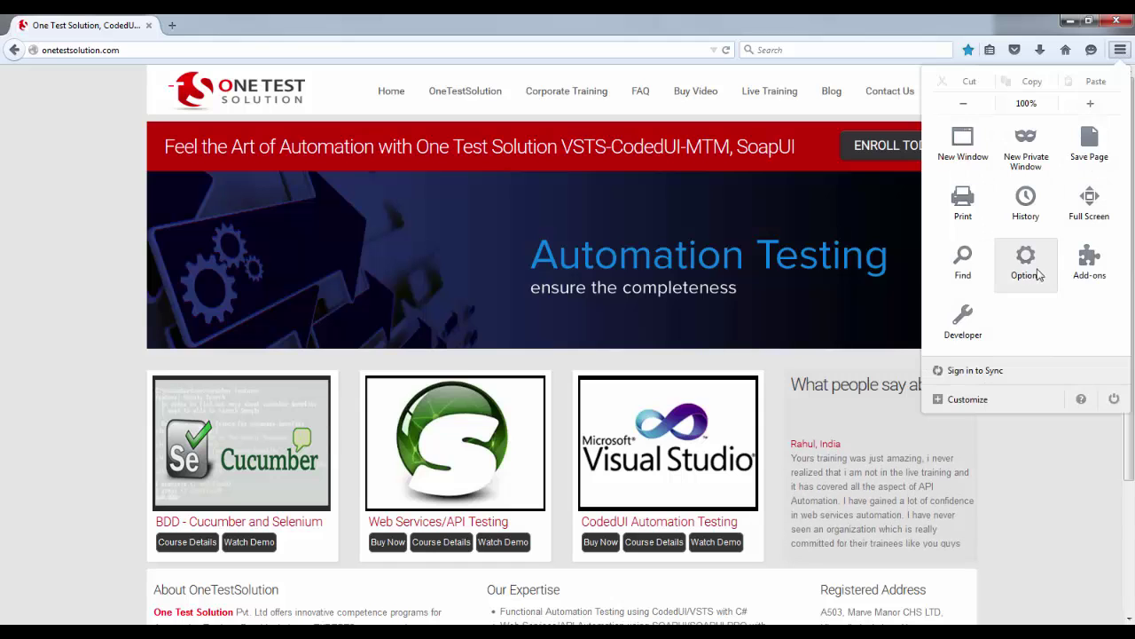
{"action": "left_click", "coordinate": [1090, 262]}
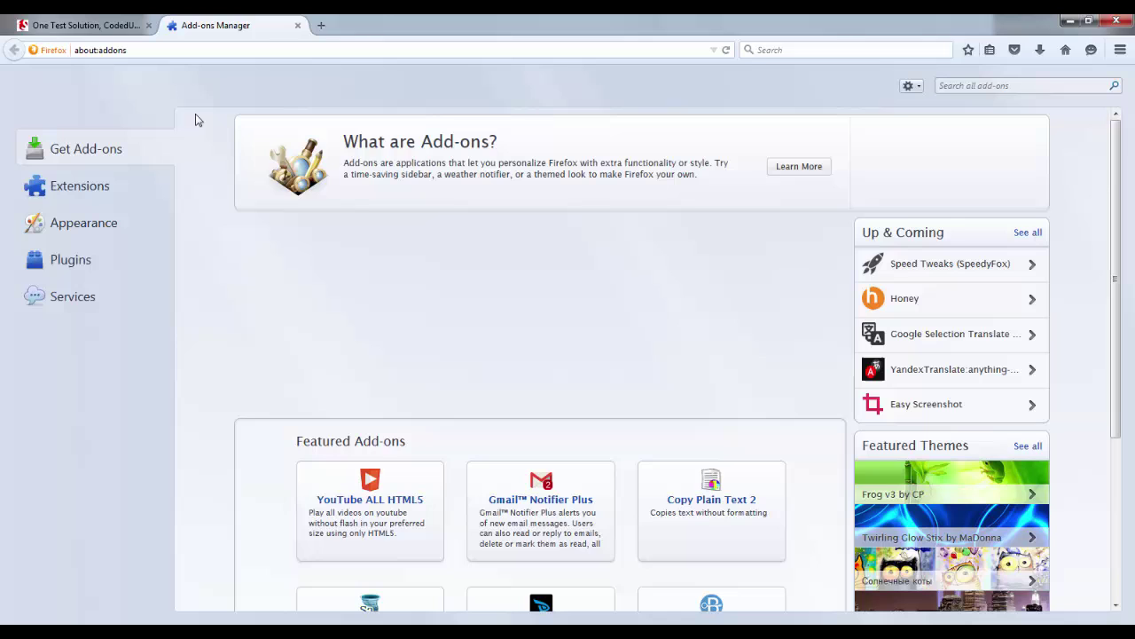
{"action": "left_click", "coordinate": [81, 194]}
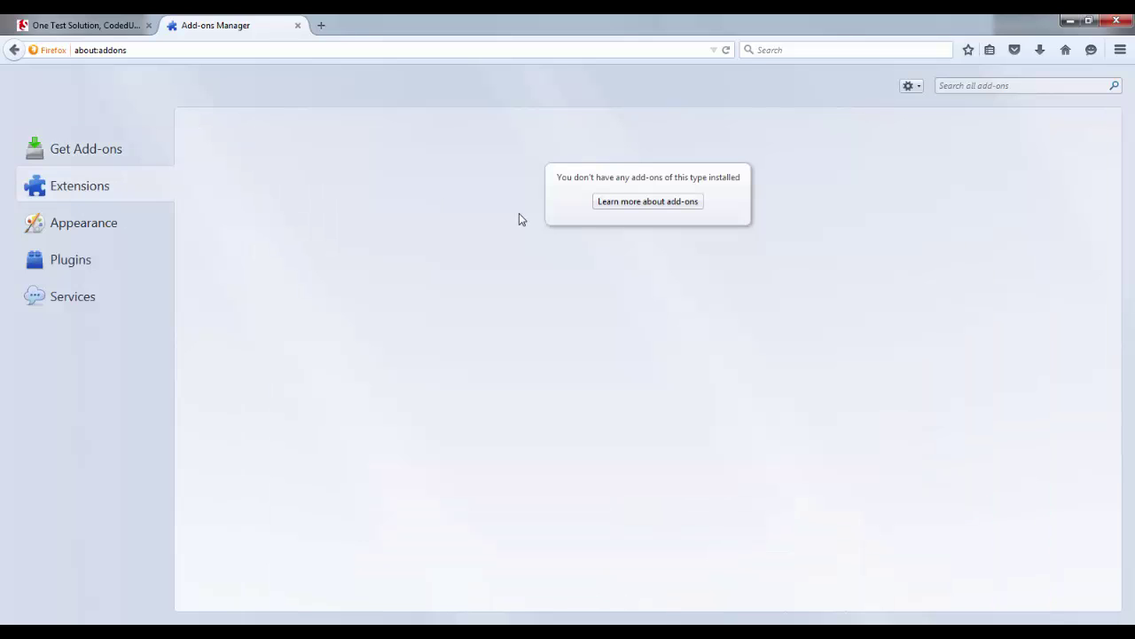
{"action": "left_click", "coordinate": [977, 84]}
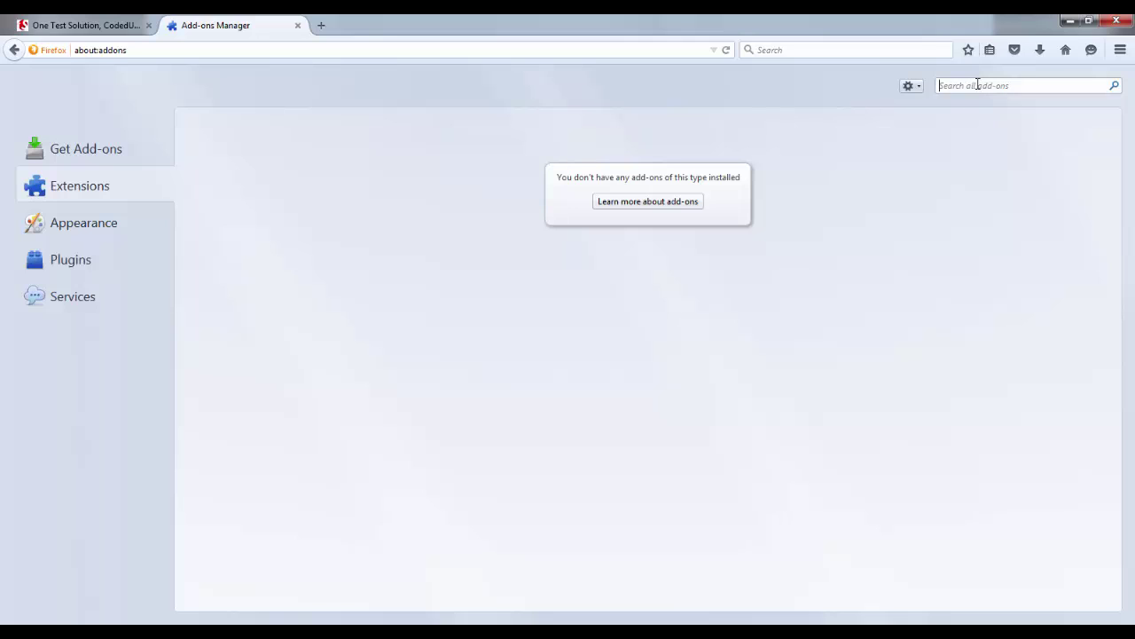
{"action": "type", "text": "Firebug"}
{"action": "key", "text": "Return"}
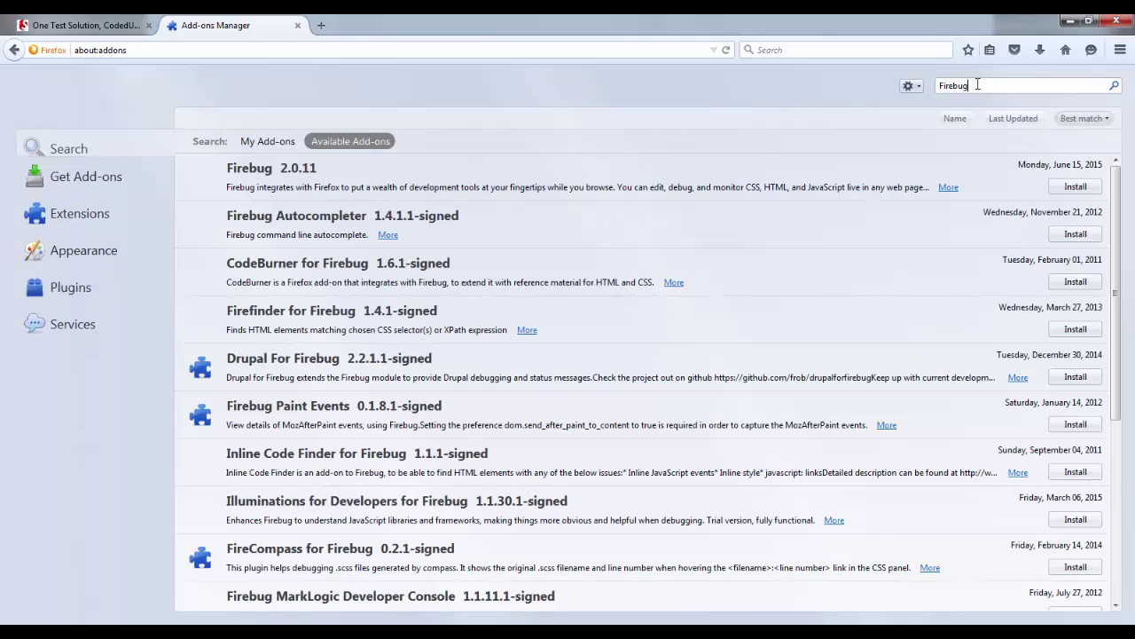
{"action": "left_click", "coordinate": [289, 189]}
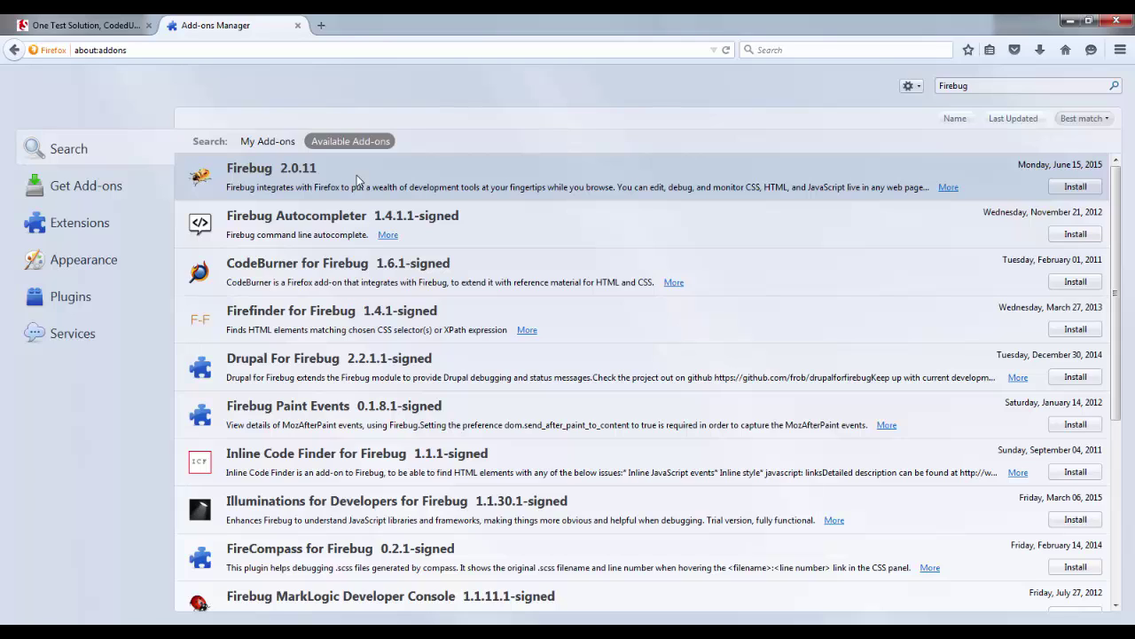
{"action": "left_click", "coordinate": [1075, 187]}
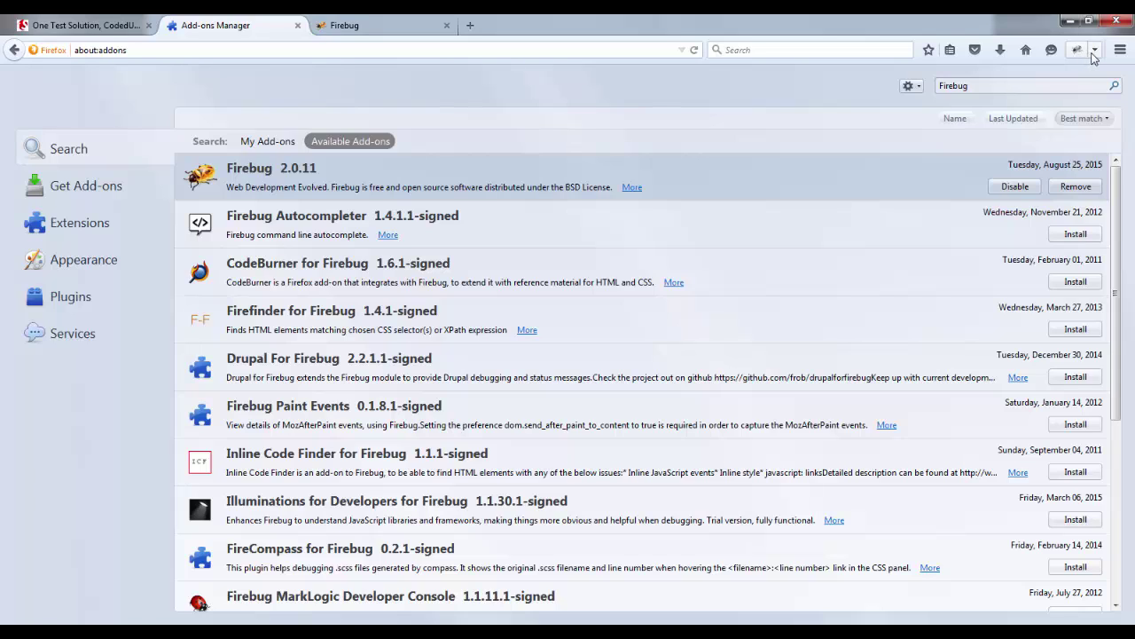
- View the Firebug options, and close the Firebug page and the Add-ons Manager
{"action": "left_click", "coordinate": [1094, 51]}
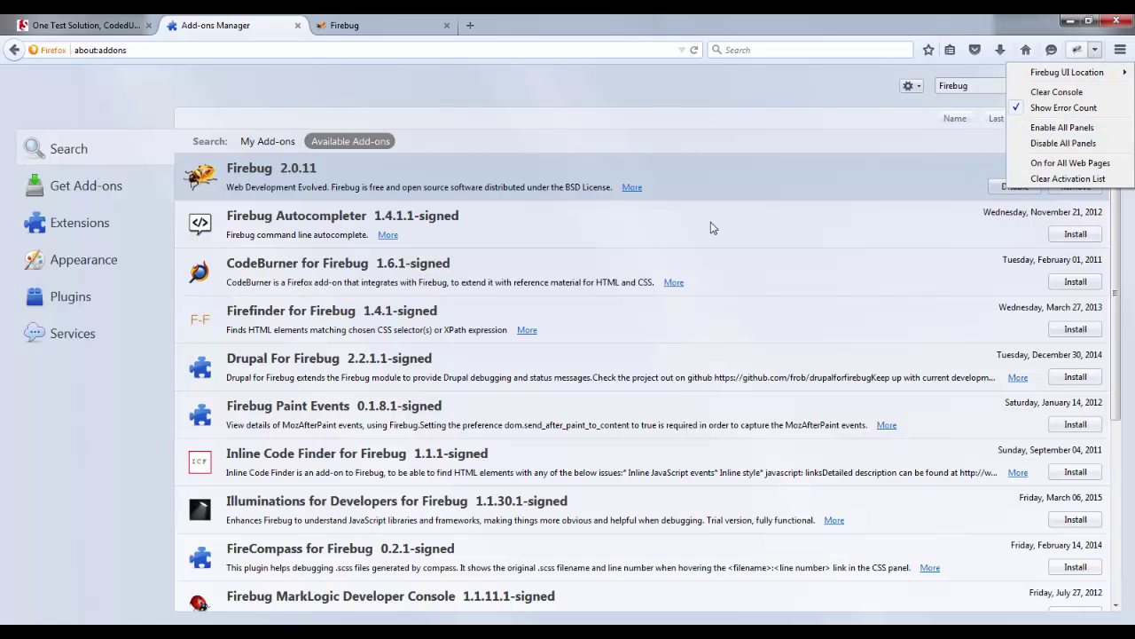
{"action": "left_click", "coordinate": [447, 25]}
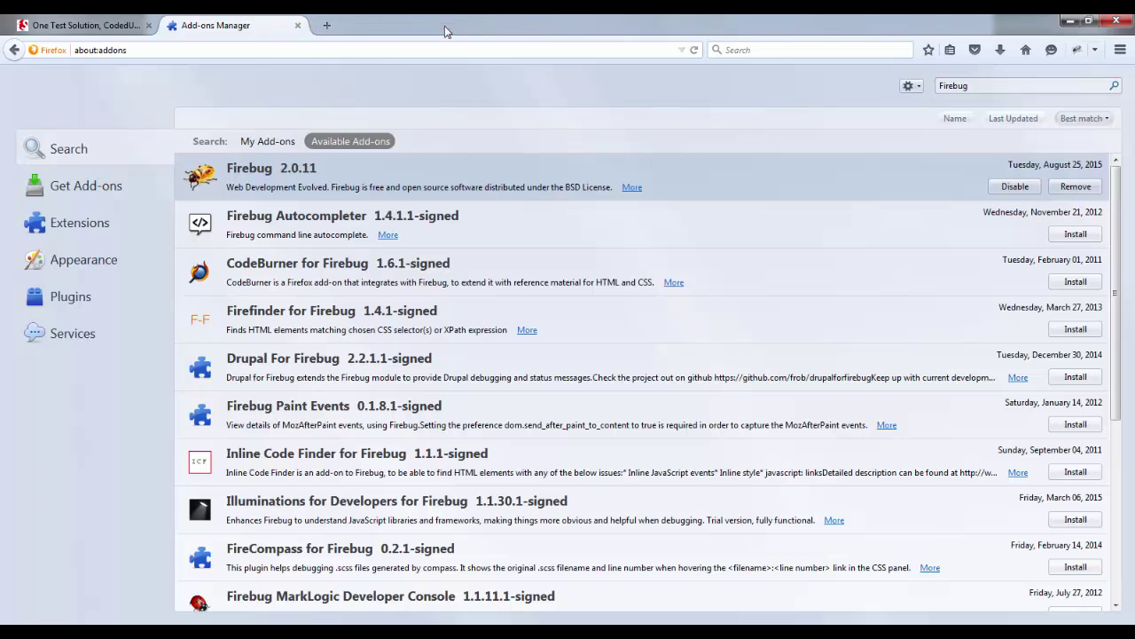
{"action": "left_click", "coordinate": [297, 26]}
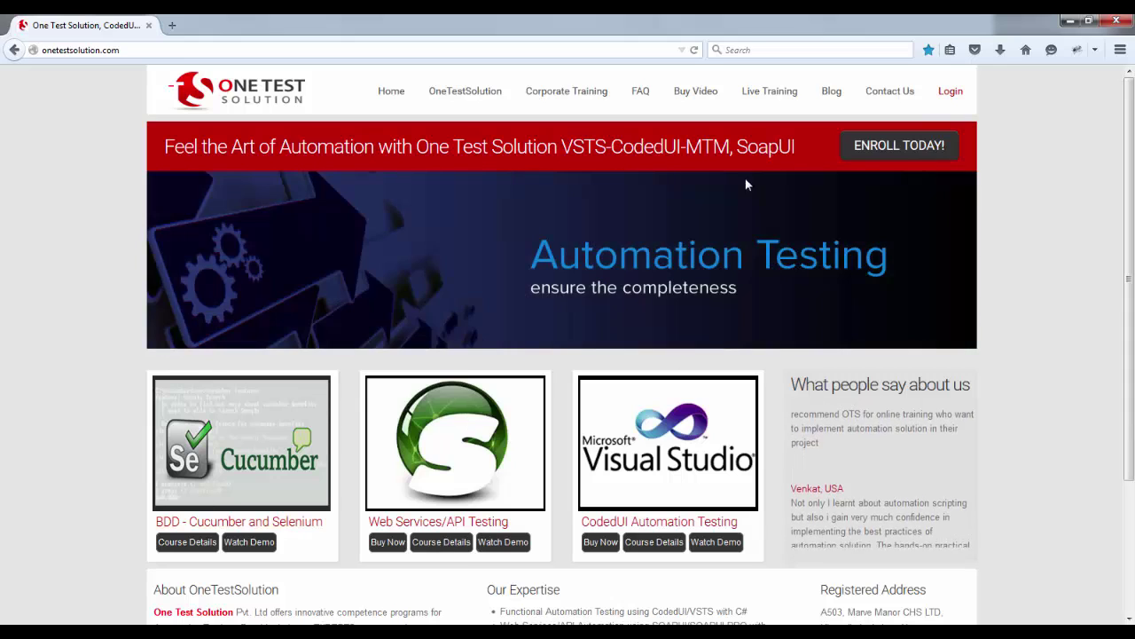
- Open Firebug on the One Test Solution home page and inspect the Login link's id and href attributes
{"action": "left_click", "coordinate": [1077, 51]}
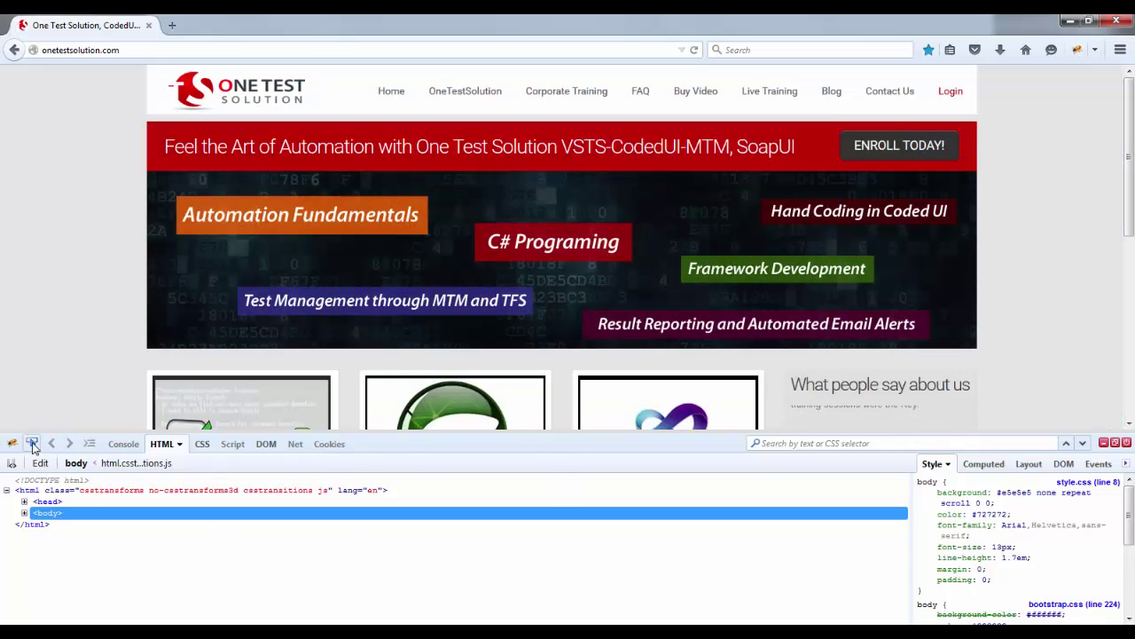
{"action": "left_click", "coordinate": [32, 446]}
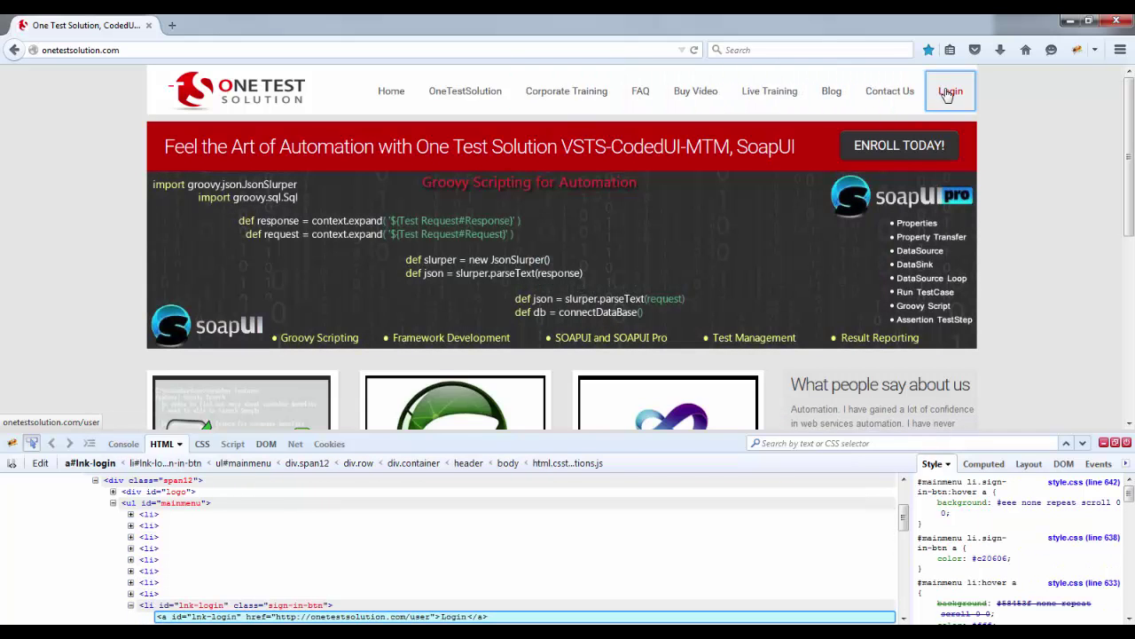
{"action": "left_click", "coordinate": [947, 95]}
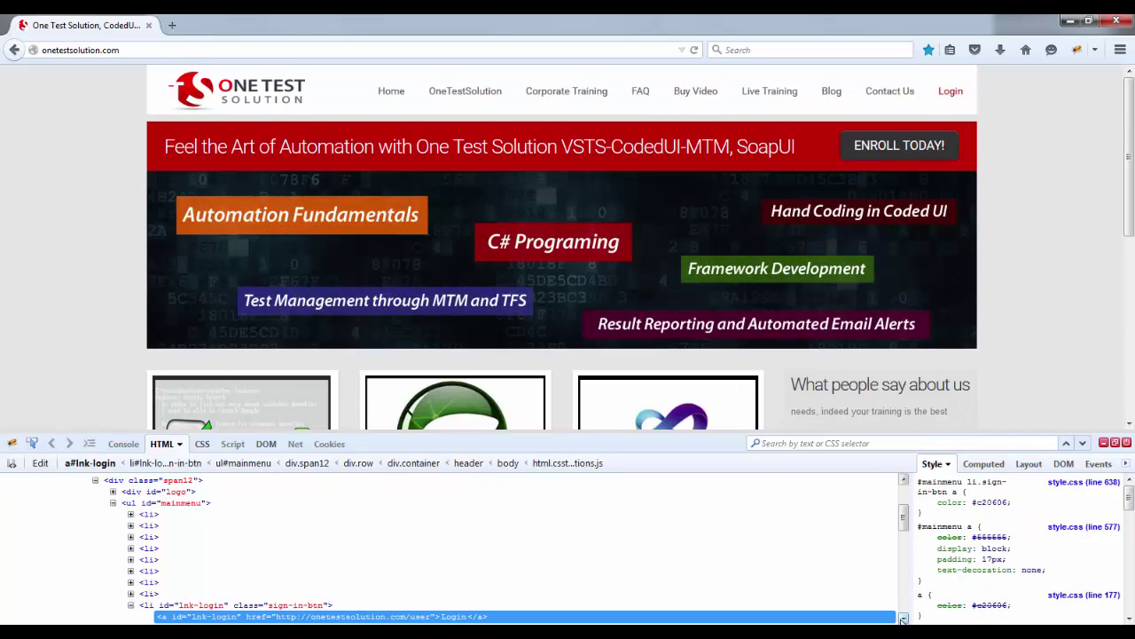
{"action": "scroll", "coordinate": [903, 620], "scroll_direction": "down", "scroll_amount": 2}
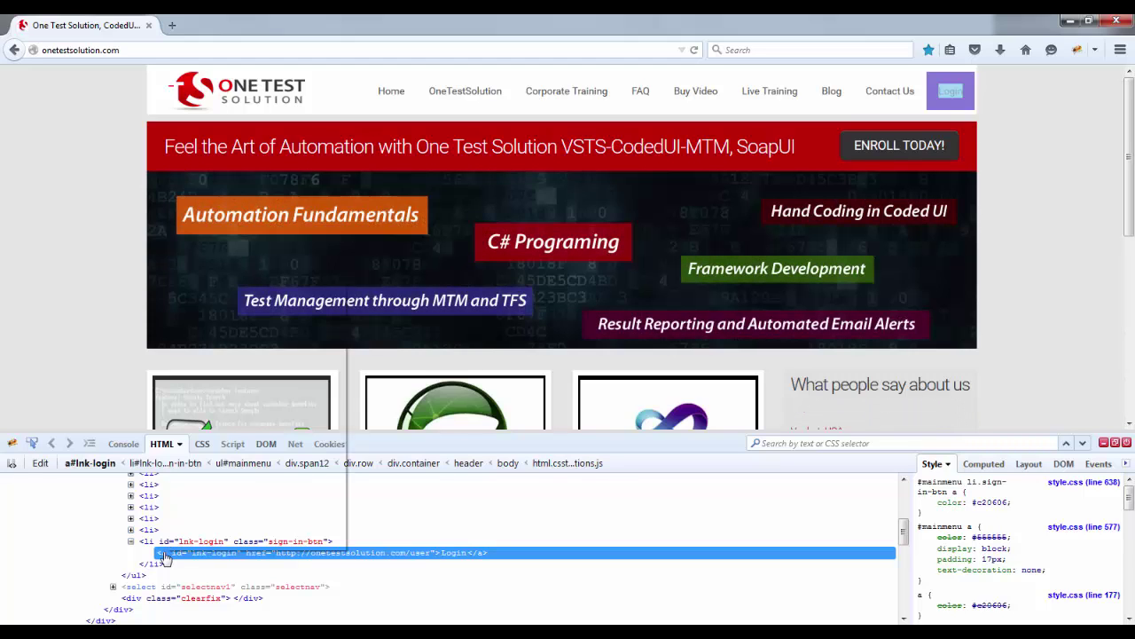
{"action": "right_click", "coordinate": [165, 555]}
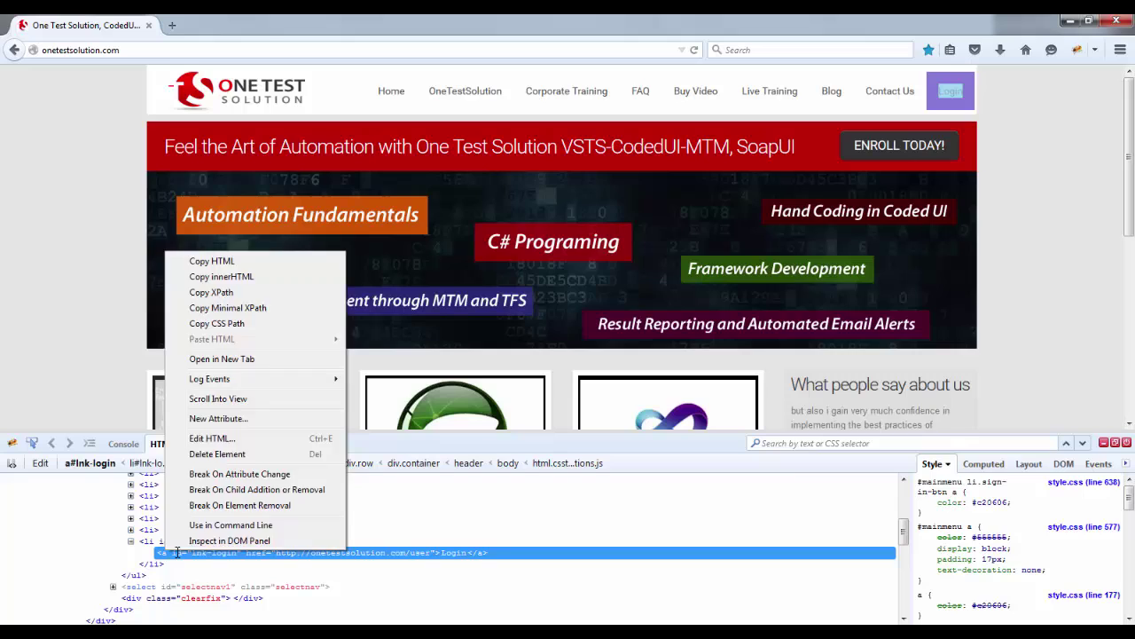
{"action": "left_click", "coordinate": [175, 552]}
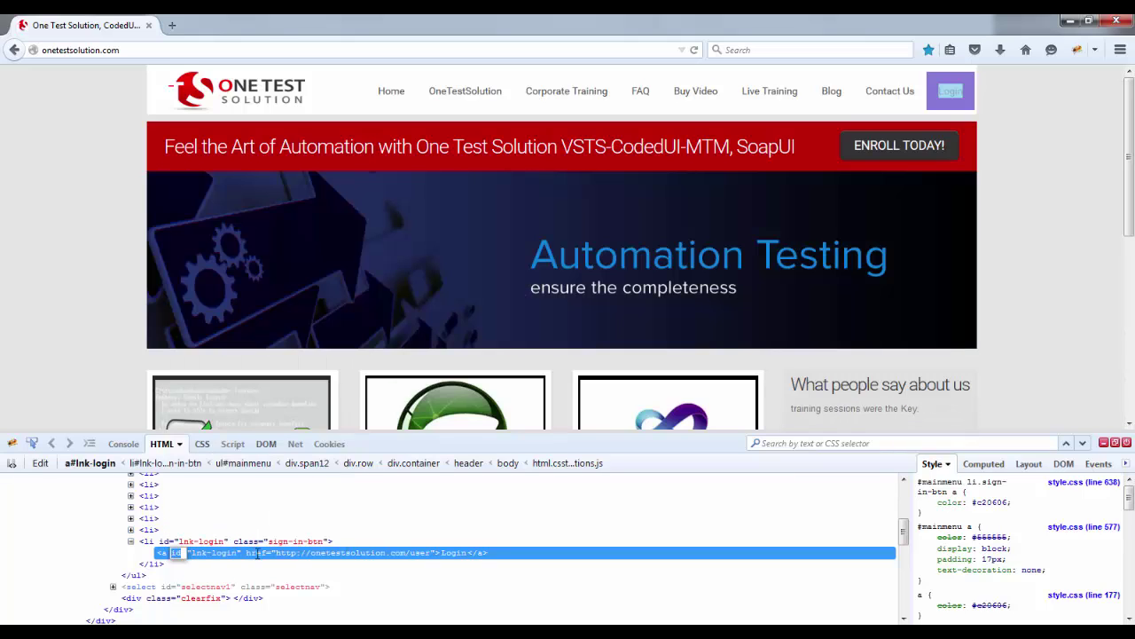
{"action": "left_click", "coordinate": [255, 553]}
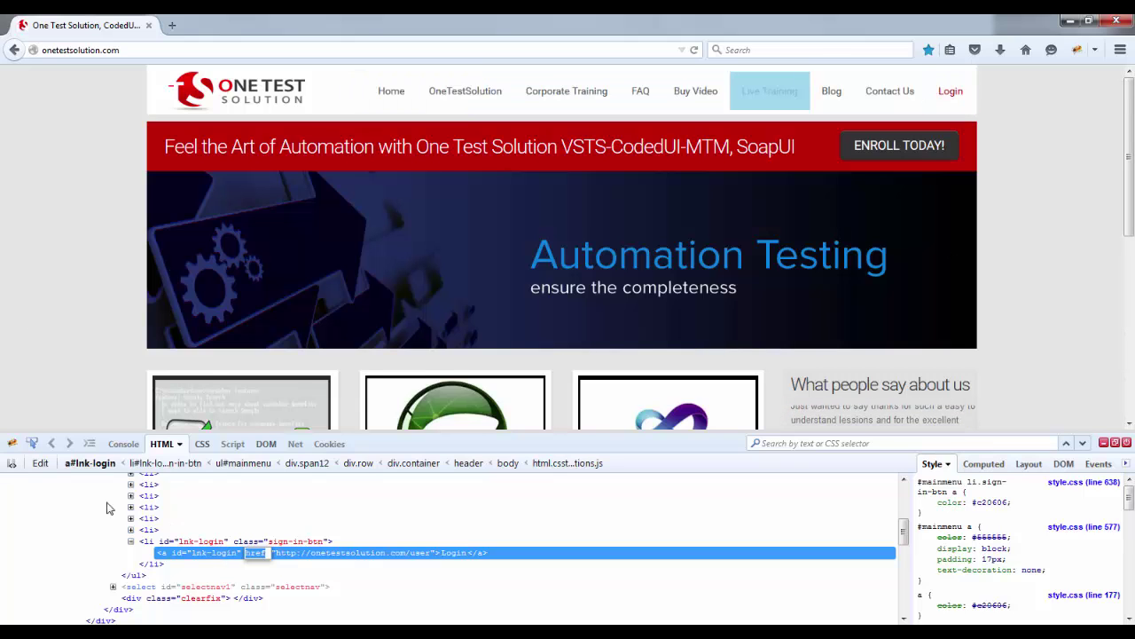
- Inspect the Enroll Today link's class and href attributes, and display the page's CSS rules in Firebug
{"action": "left_click", "coordinate": [32, 446]}
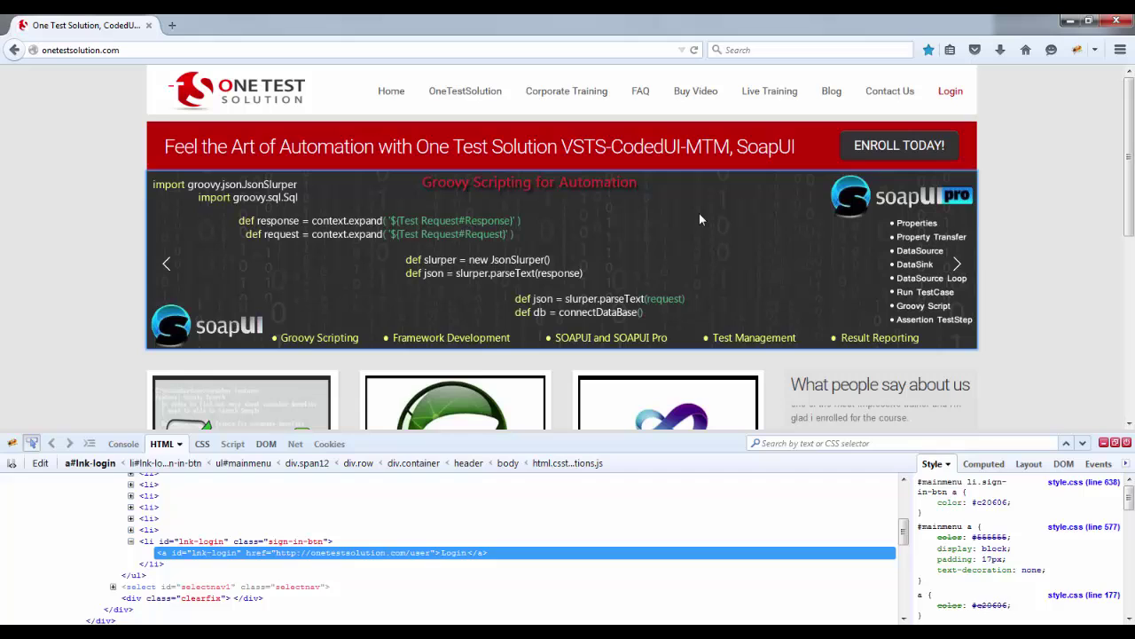
{"action": "left_click", "coordinate": [32, 443]}
{"action": "left_click", "coordinate": [32, 443]}
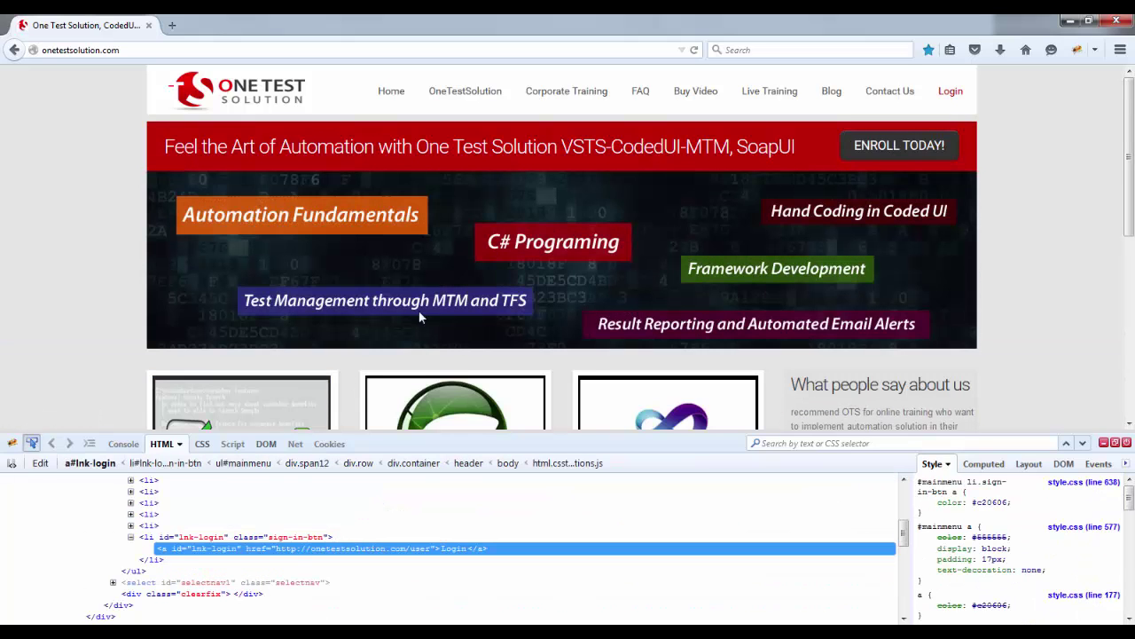
{"action": "left_click", "coordinate": [915, 149]}
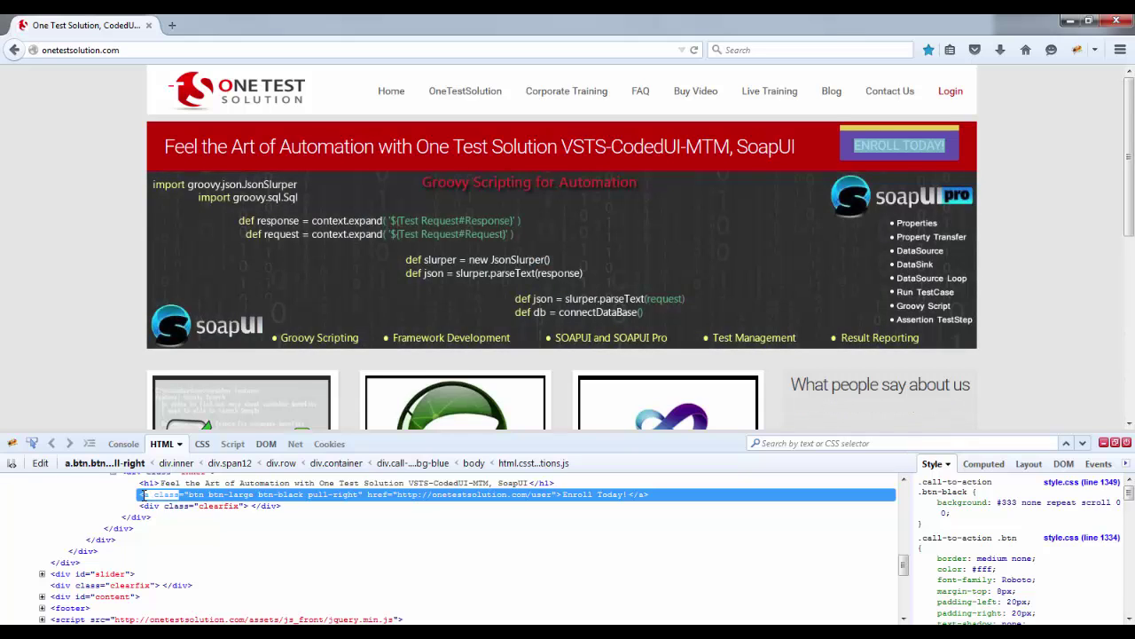
{"action": "left_click", "coordinate": [369, 495]}
{"action": "scroll", "coordinate": [387, 497], "scroll_direction": "up", "scroll_amount": 2}
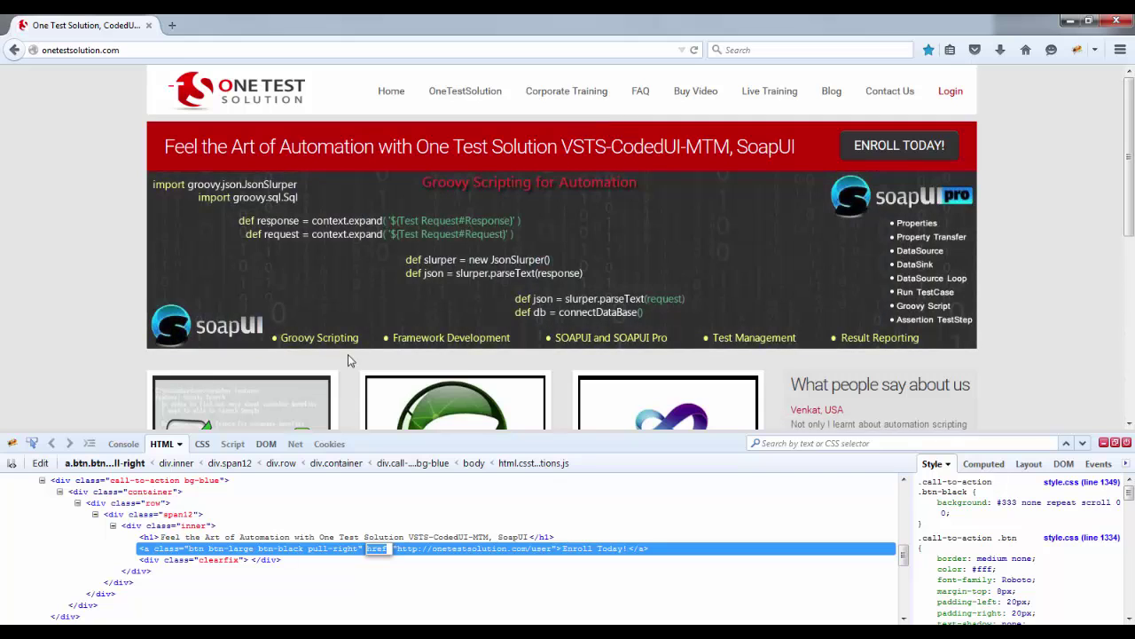
{"action": "left_click", "coordinate": [202, 446]}
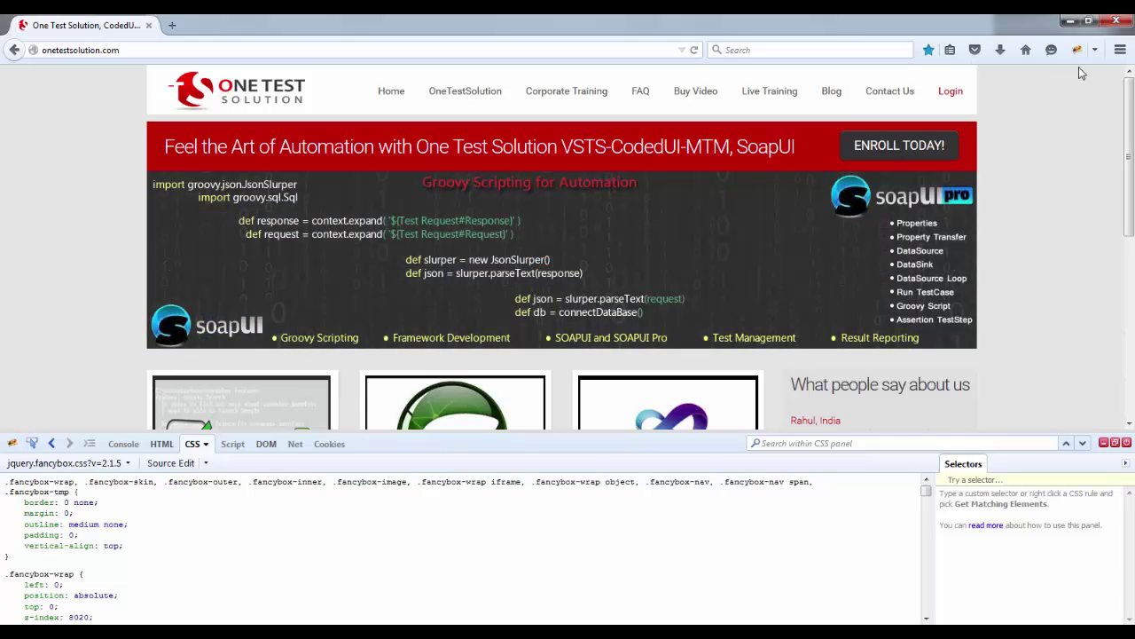
- Search the browser's add-ons for Firepath and install FirePath 0.9.7.1.1-signed
{"action": "left_click", "coordinate": [1120, 50]}
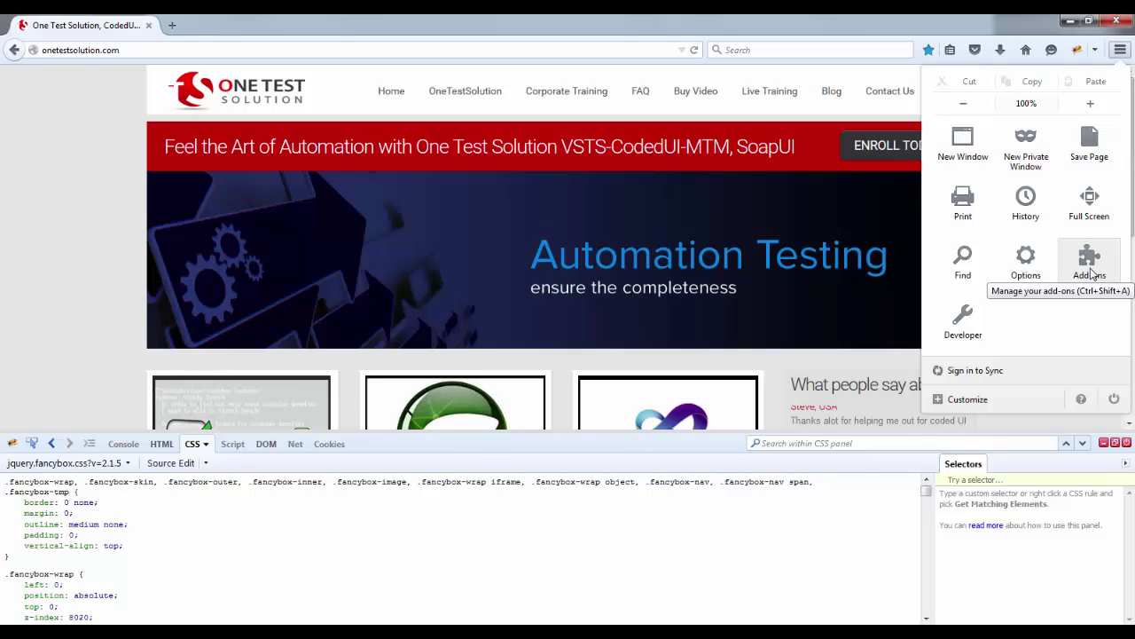
{"action": "left_click", "coordinate": [1091, 271]}
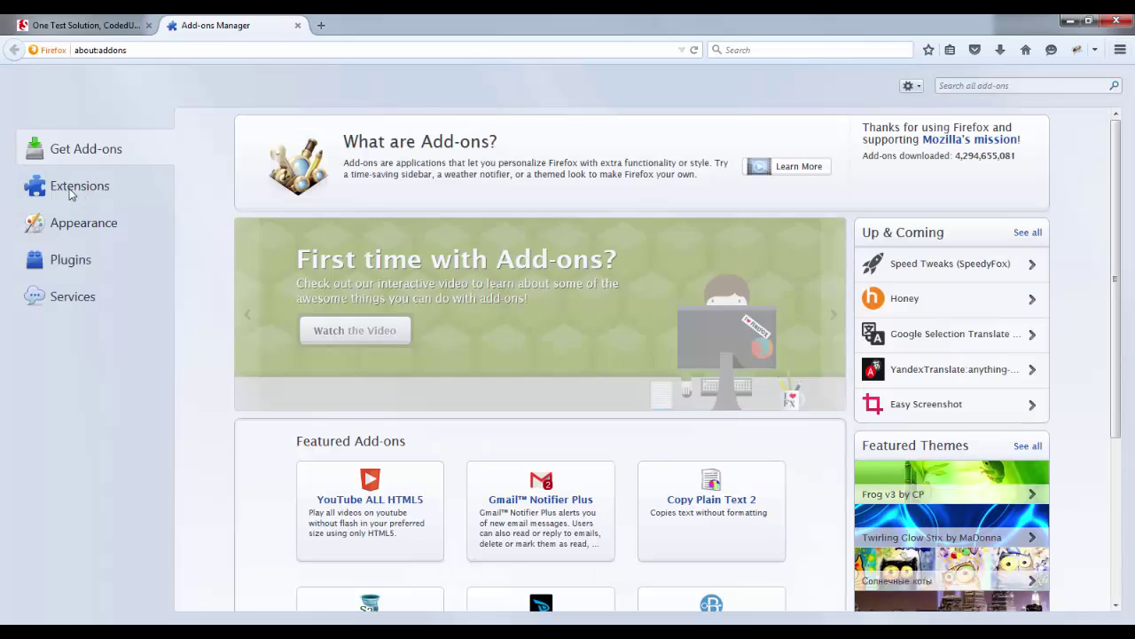
{"action": "left_click", "coordinate": [71, 192]}
{"action": "left_click", "coordinate": [964, 86]}
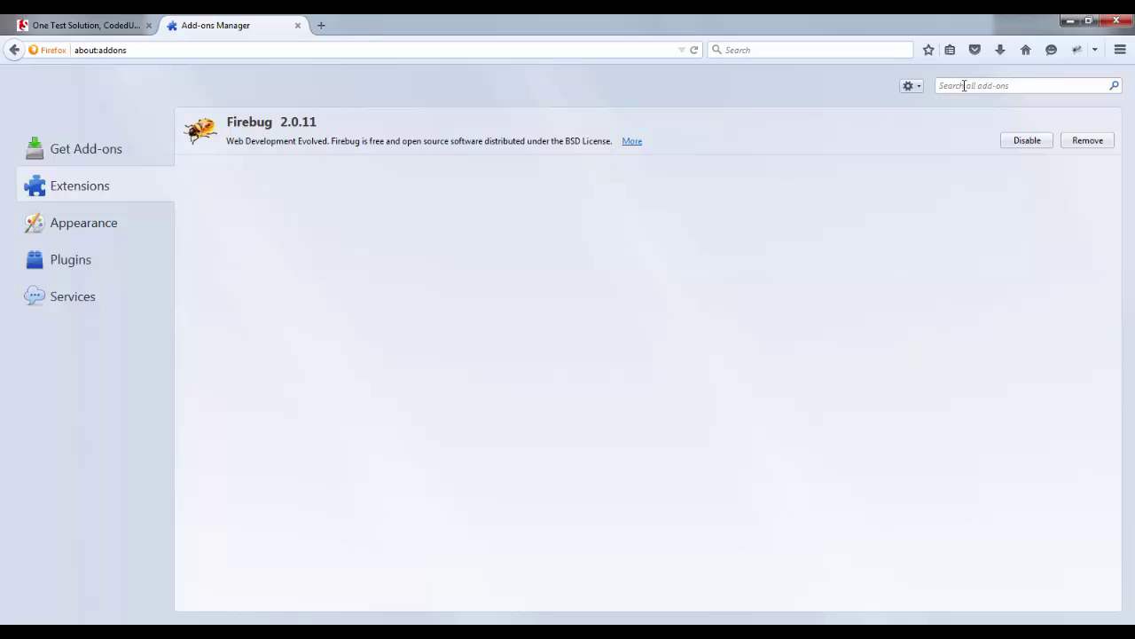
{"action": "type", "text": "Firepath"}
{"action": "key", "text": "Return"}
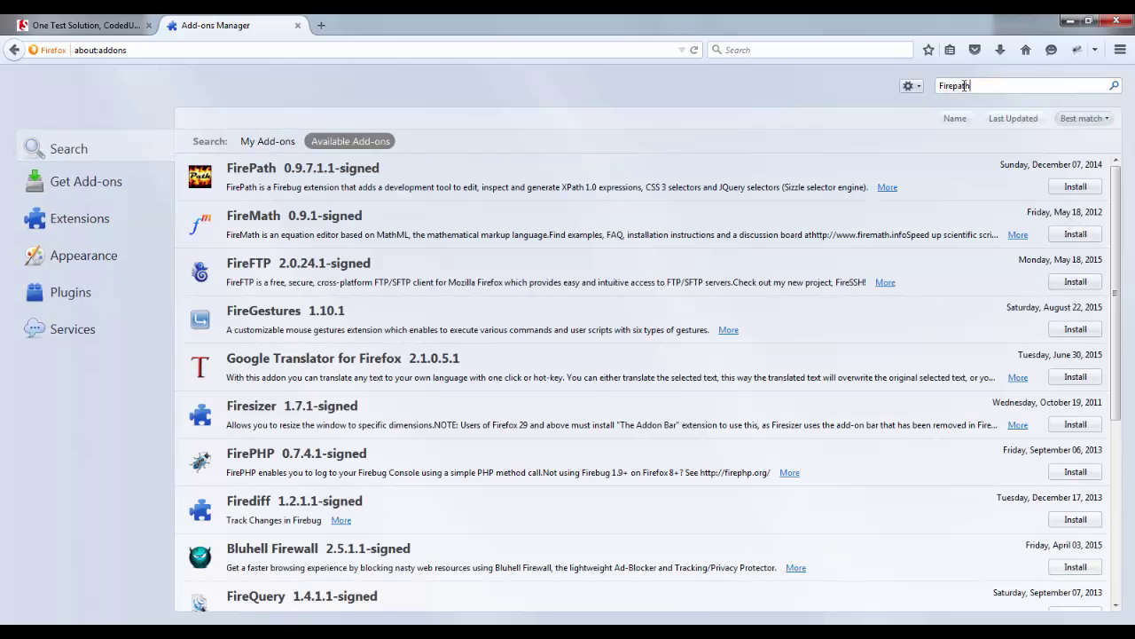
{"action": "left_click", "coordinate": [285, 182]}
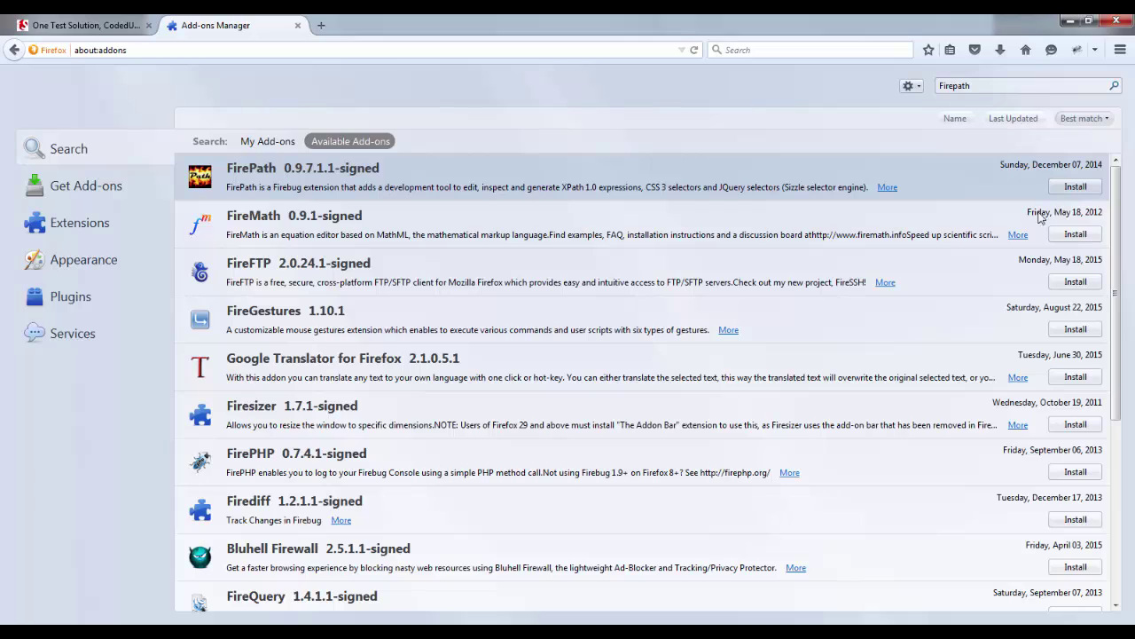
{"action": "left_click", "coordinate": [1074, 186]}
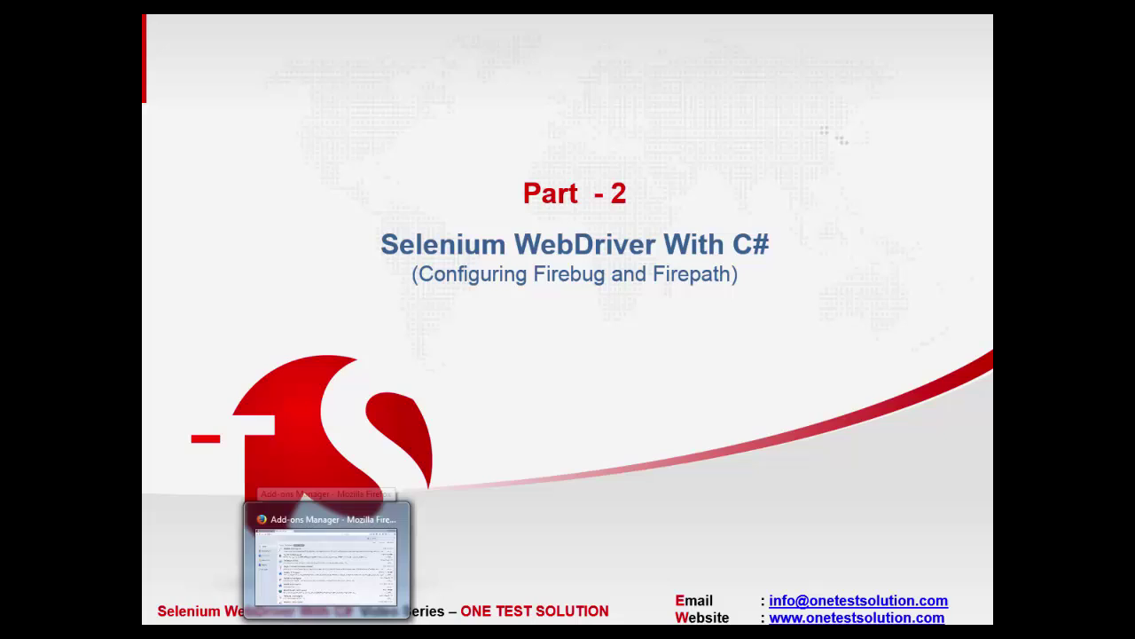
- Switch back to Firefox, reopen Firebug on the One Test Solution page and inspect the OneTestSolution navigation link
{"action": "left_click", "coordinate": [328, 550]}
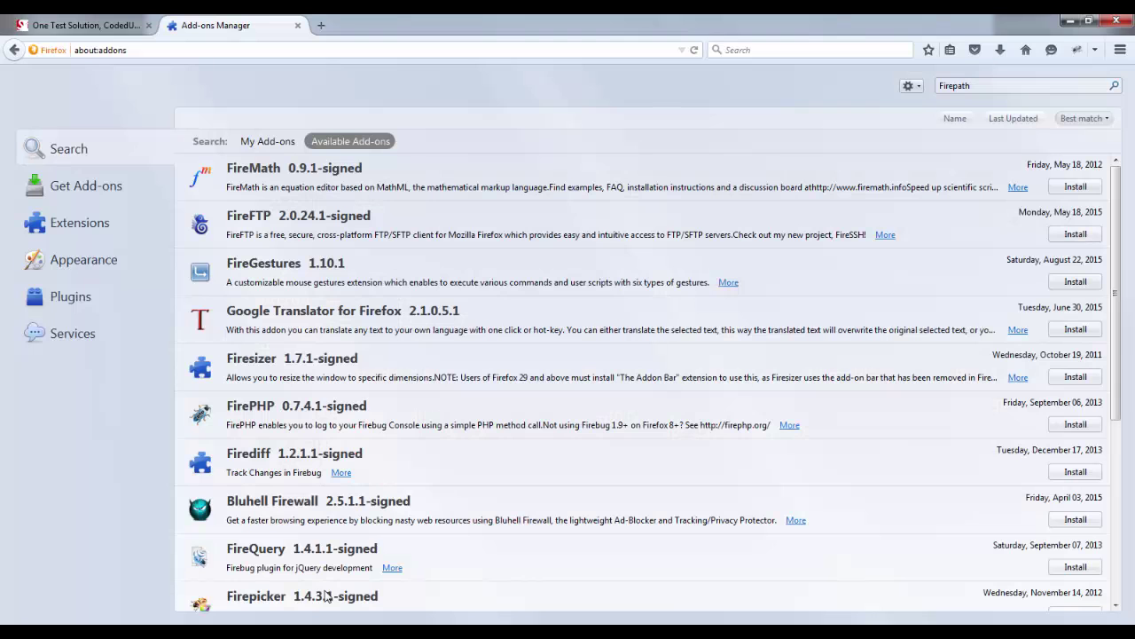
{"action": "left_click", "coordinate": [86, 23]}
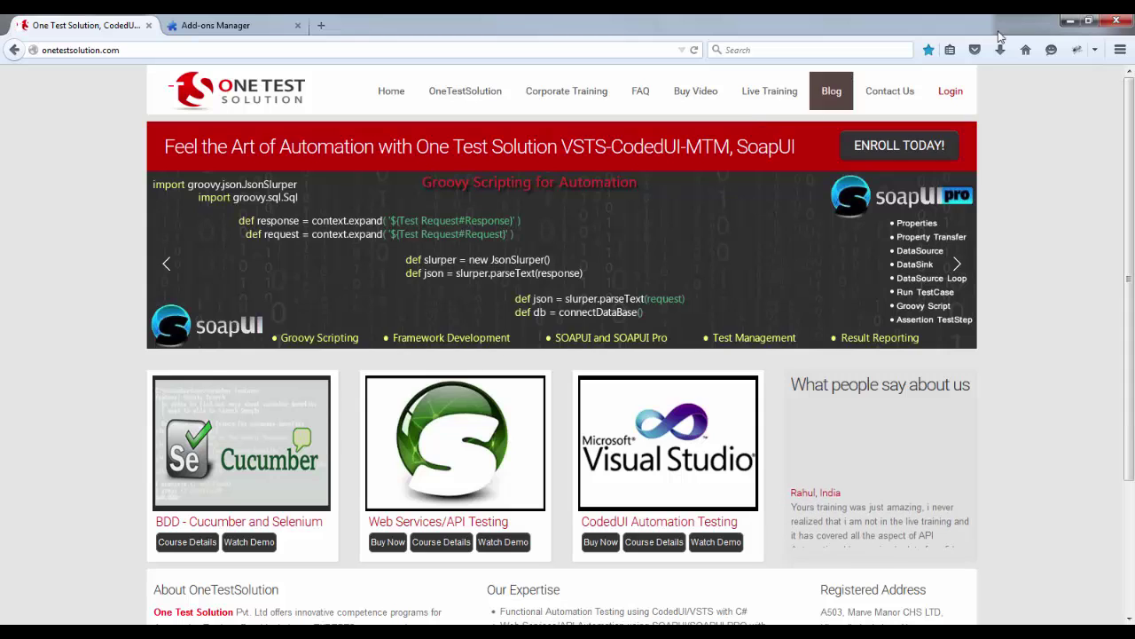
{"action": "left_click", "coordinate": [1077, 51]}
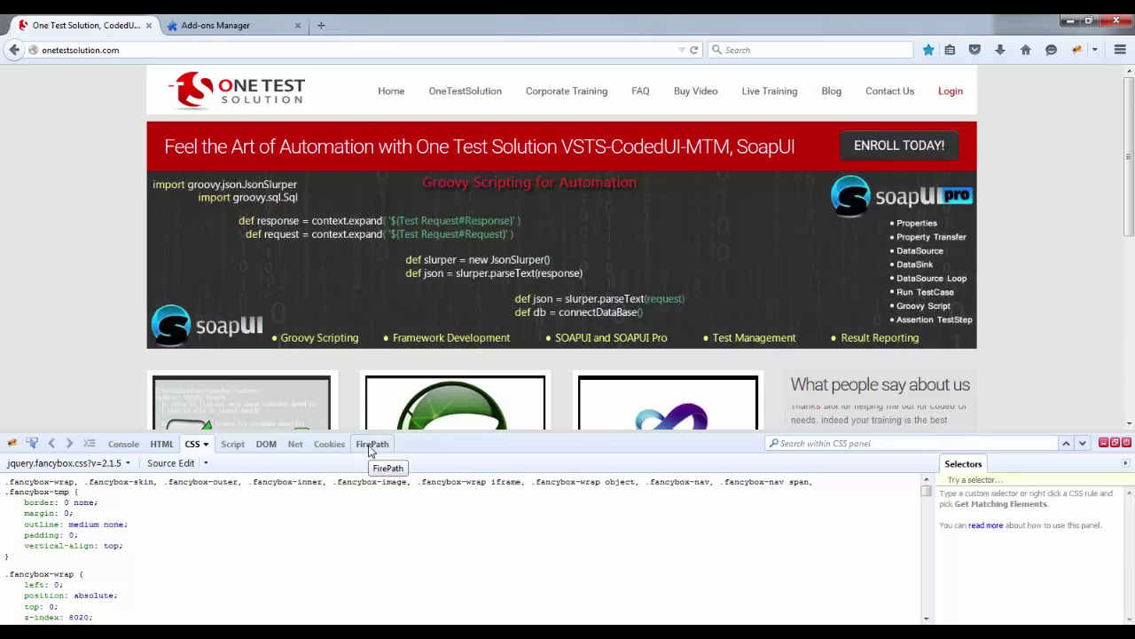
{"action": "left_click", "coordinate": [32, 443]}
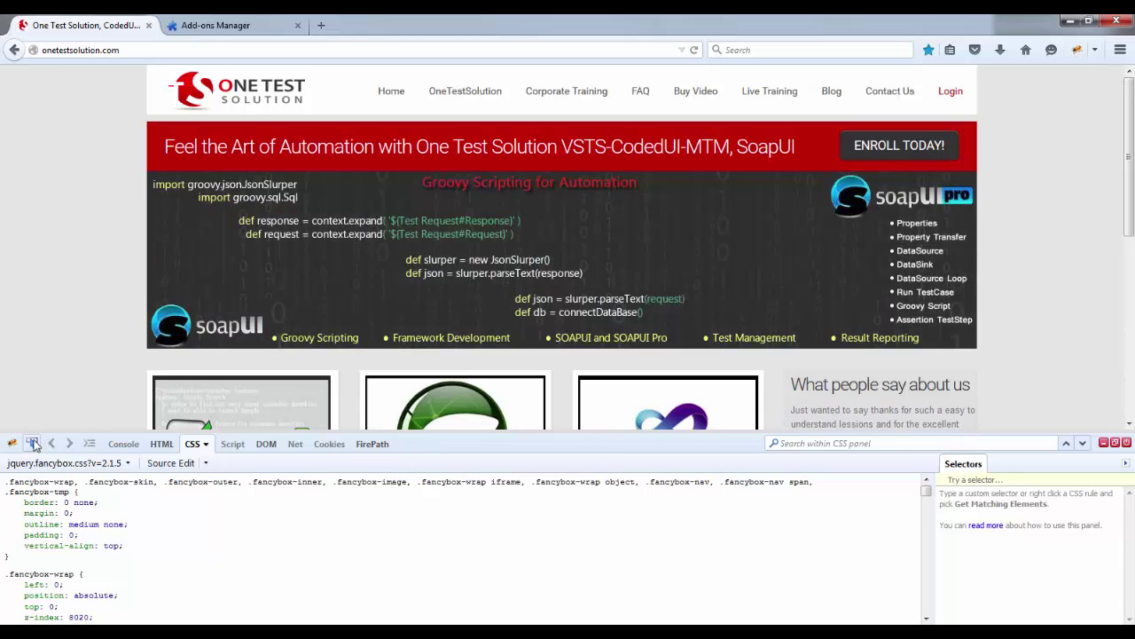
{"action": "left_click", "coordinate": [473, 84]}
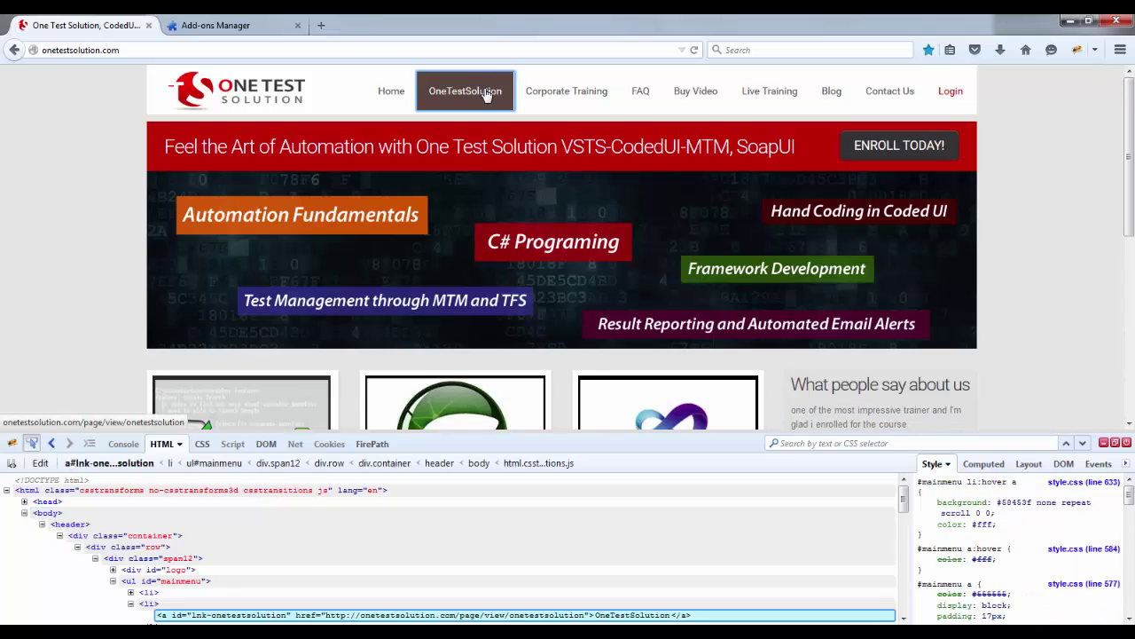
- Use FirePath in XPath mode to generate the XPath of the OneTestSolution navigation link
{"action": "left_click", "coordinate": [364, 449]}
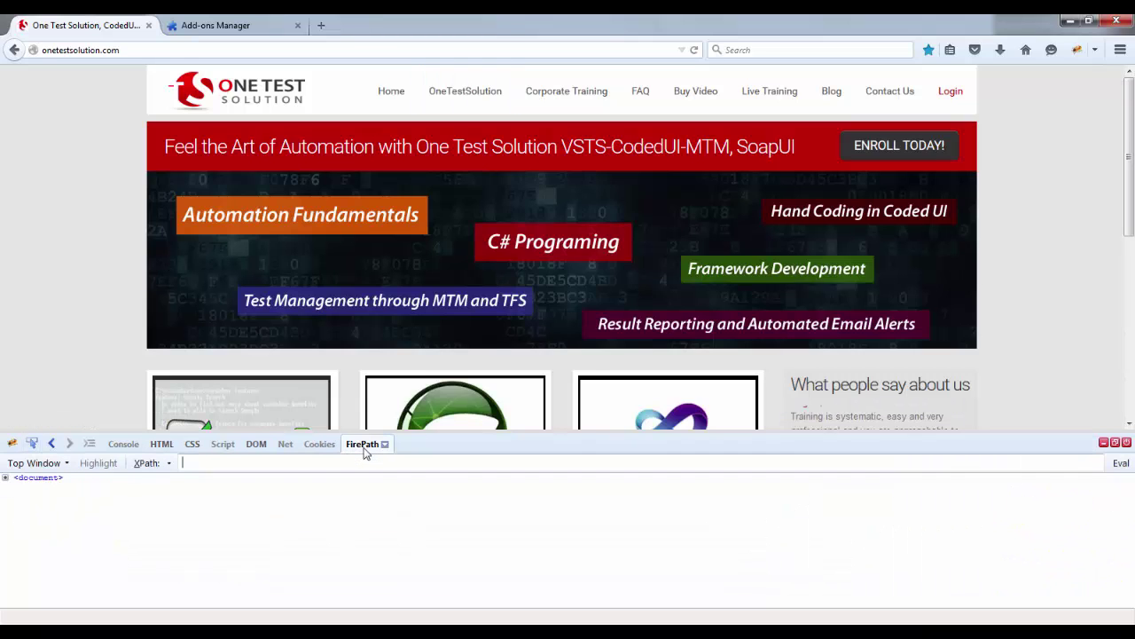
{"action": "left_click", "coordinate": [169, 464]}
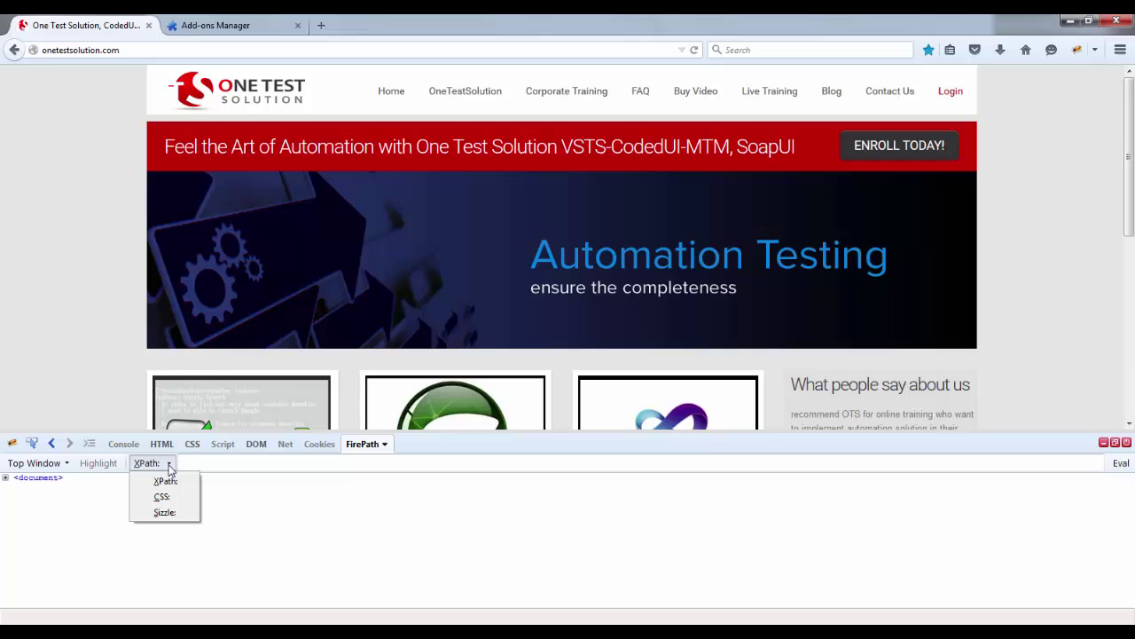
{"action": "left_click", "coordinate": [164, 483]}
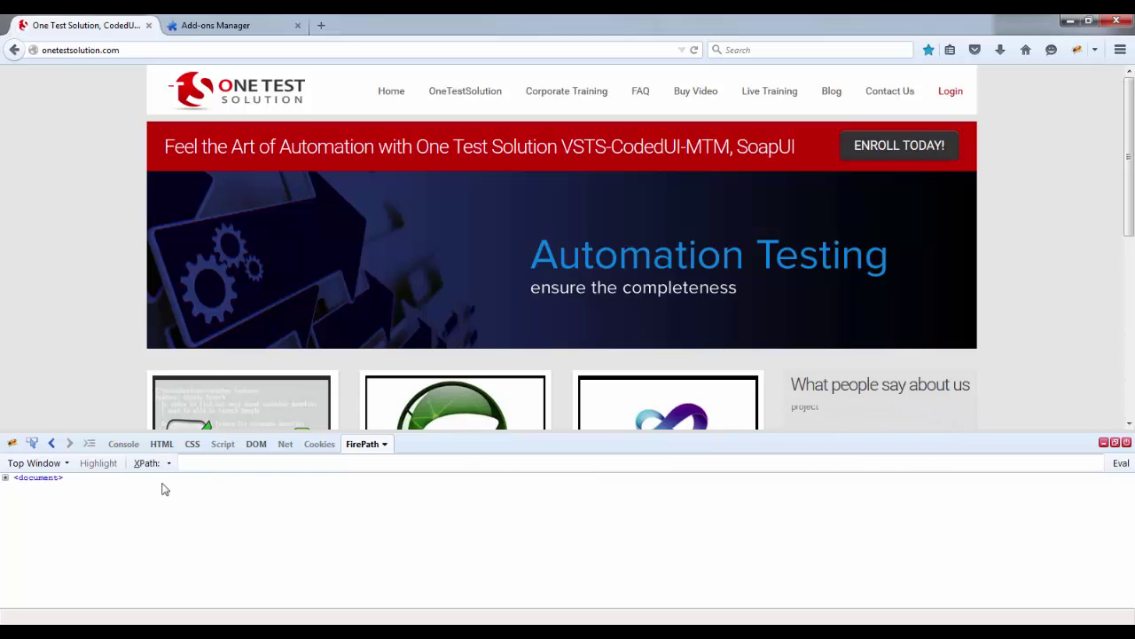
{"action": "left_click", "coordinate": [33, 445]}
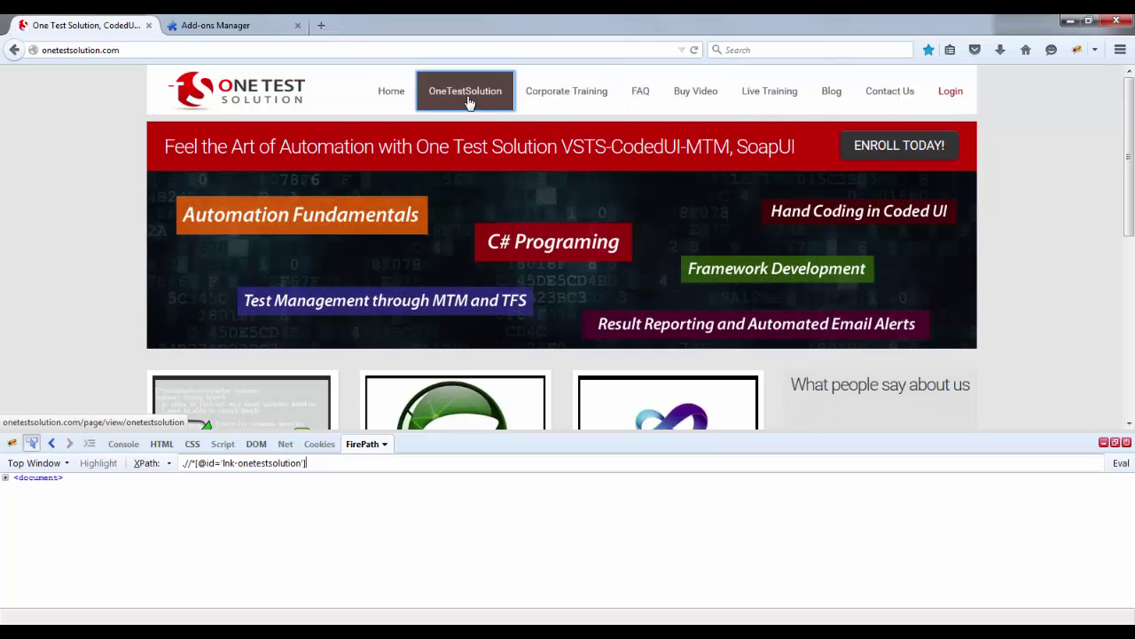
{"action": "left_click", "coordinate": [468, 102]}
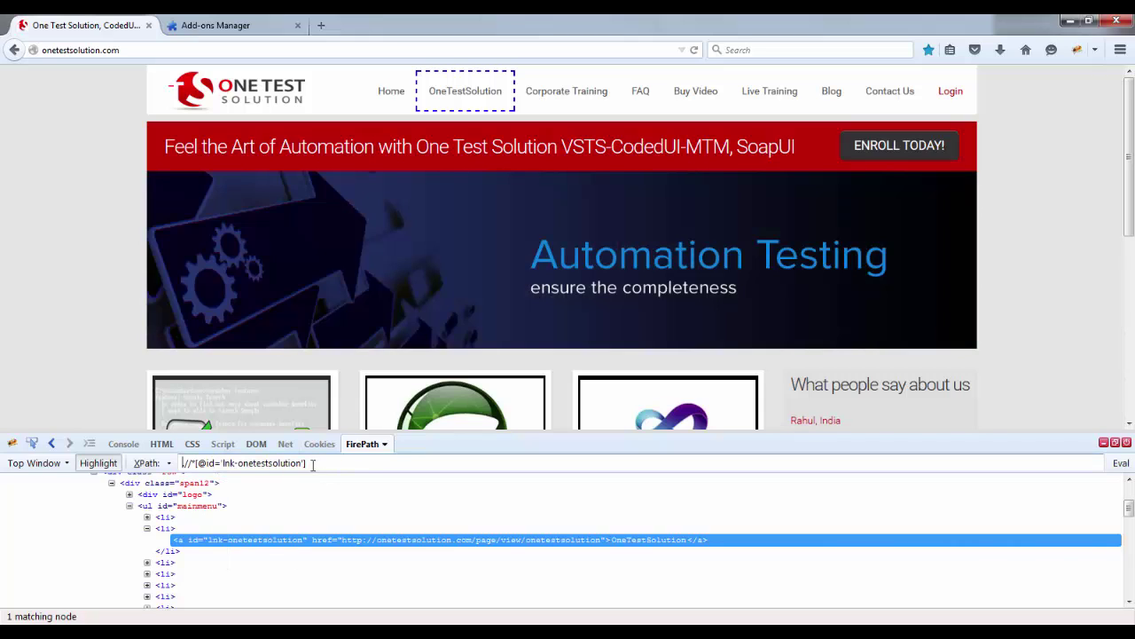
{"action": "double_click", "coordinate": [312, 464]}
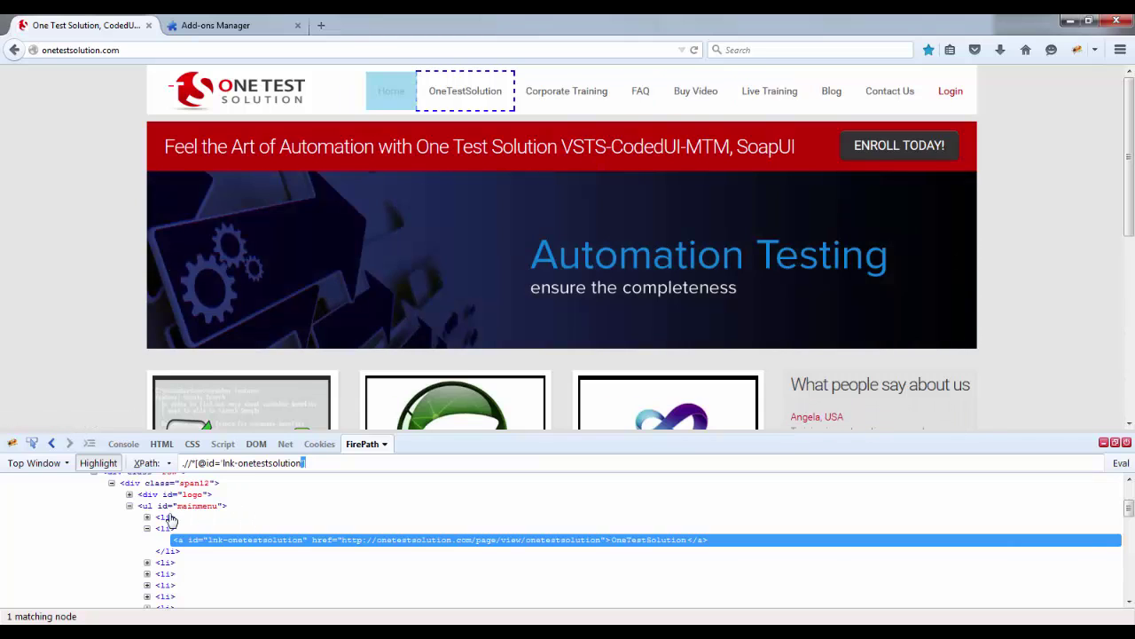
- Open the page's source code and examine the markup of the "What people say about us" testimonial section
{"action": "left_click", "coordinate": [1121, 50]}
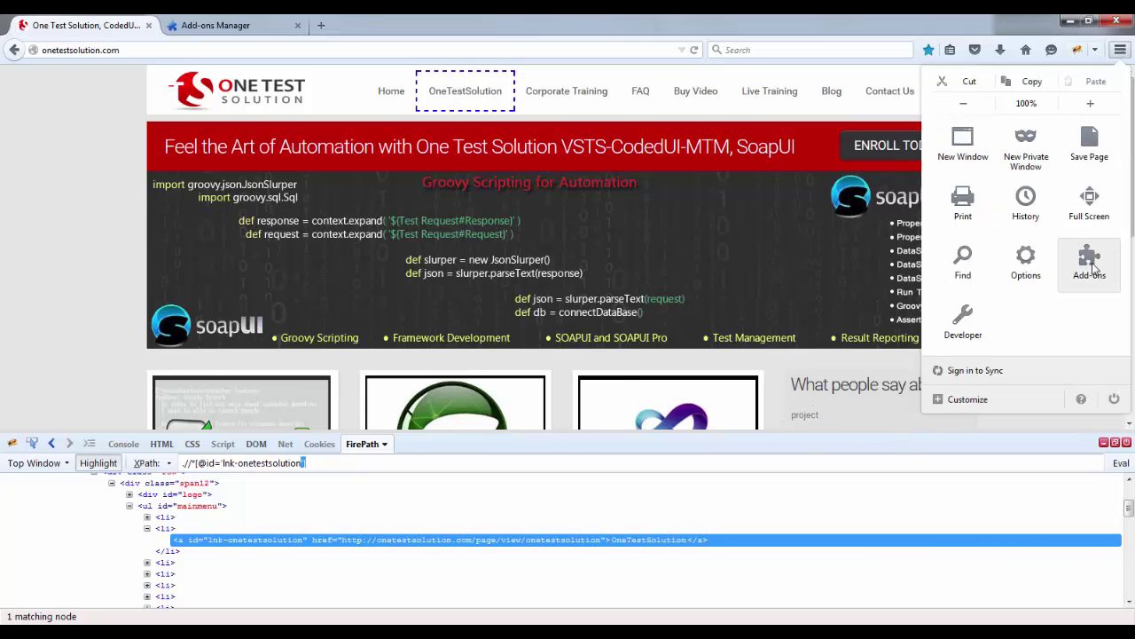
{"action": "left_click", "coordinate": [964, 337]}
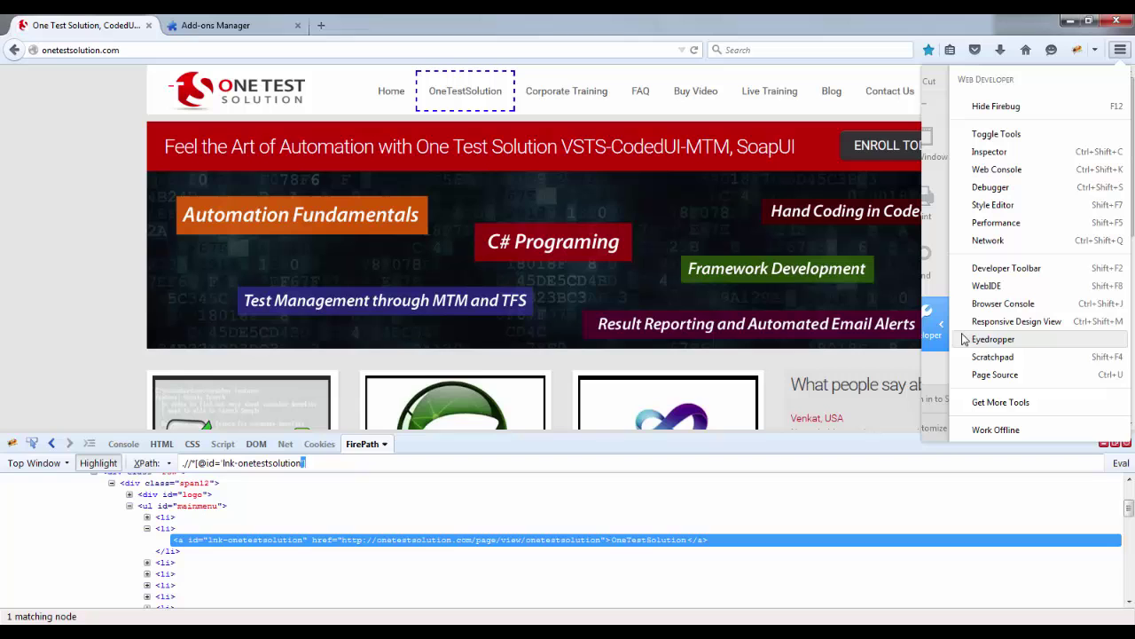
{"action": "left_click", "coordinate": [979, 376]}
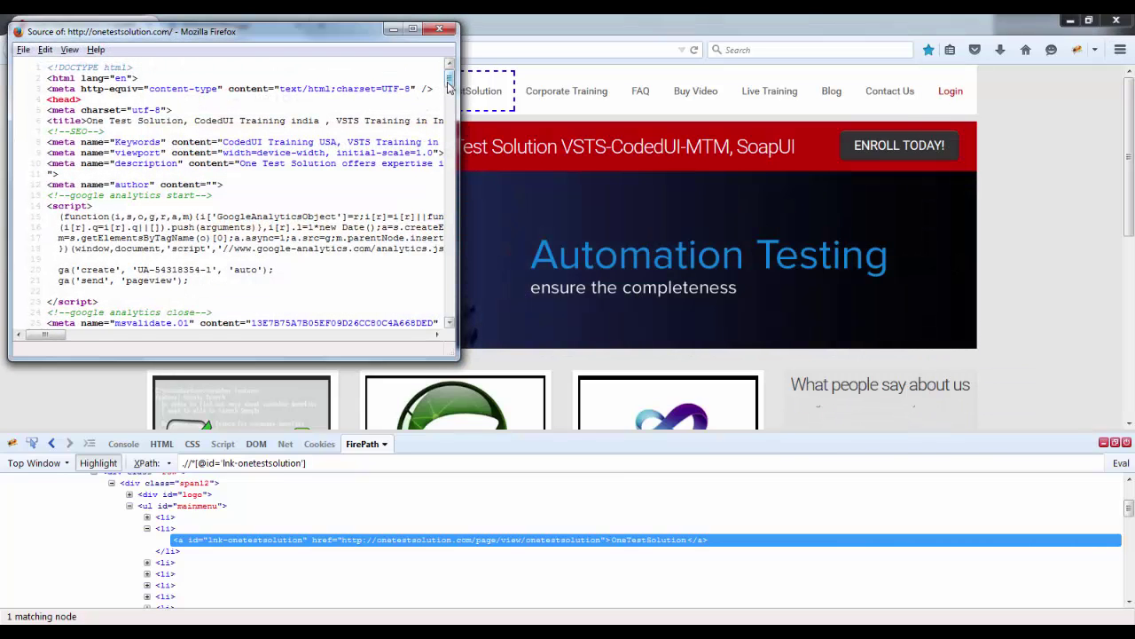
{"action": "left_click_drag", "start_coordinate": [450, 88], "coordinate": [450, 218]}
{"action": "left_click", "coordinate": [103, 159]}
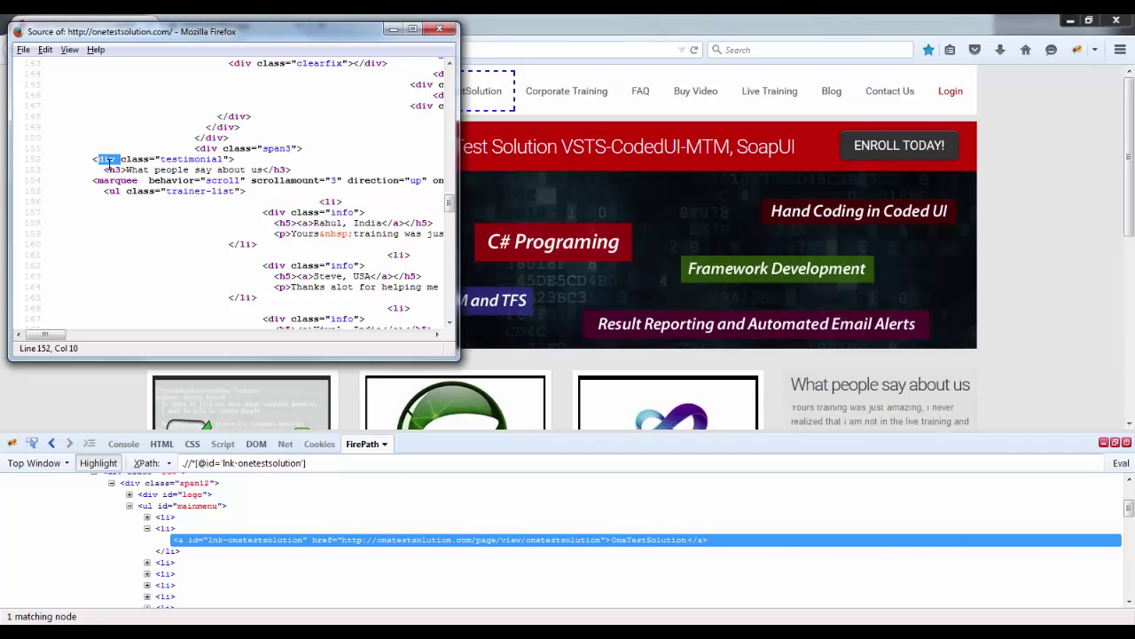
{"action": "double_click", "coordinate": [113, 170]}
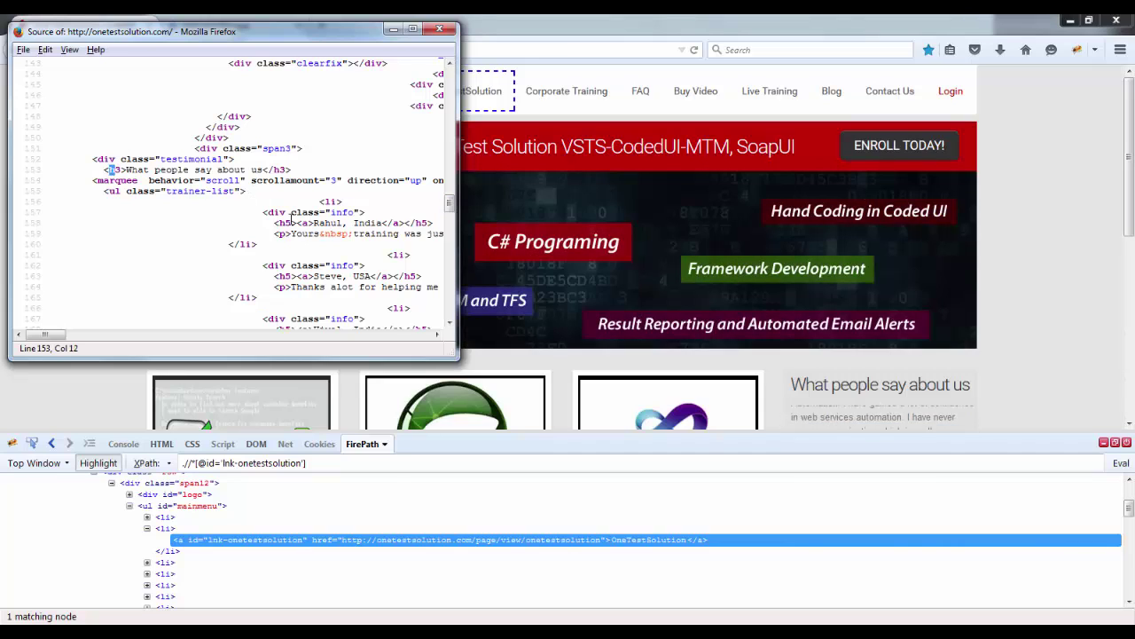
{"action": "left_click_drag", "start_coordinate": [399, 213], "coordinate": [401, 287]}
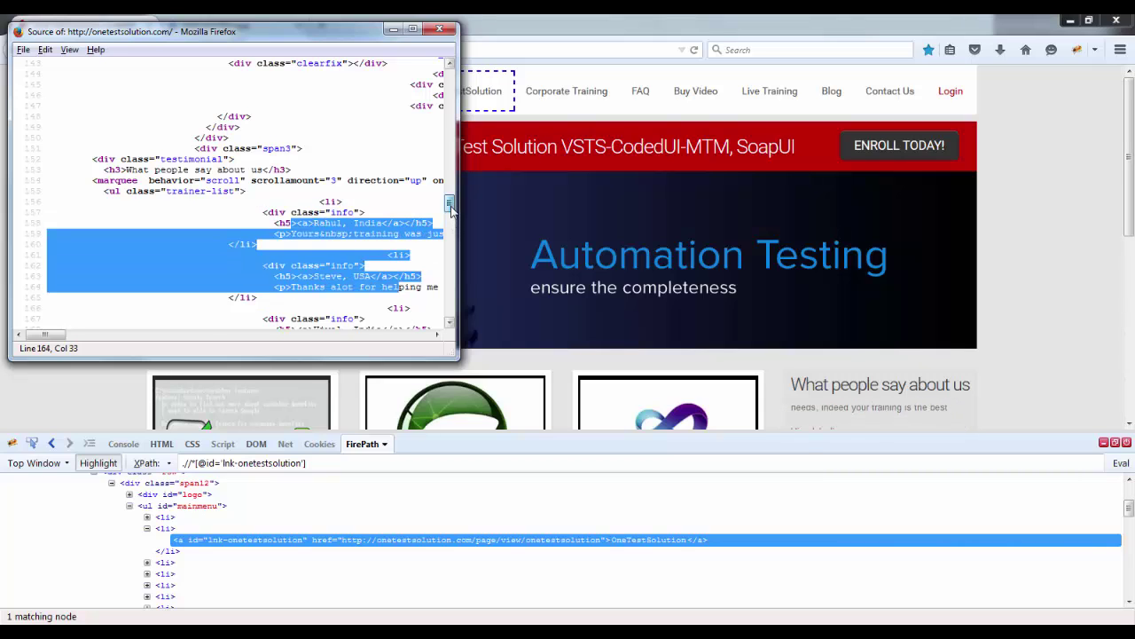
{"action": "left_click_drag", "start_coordinate": [450, 205], "coordinate": [450, 228]}
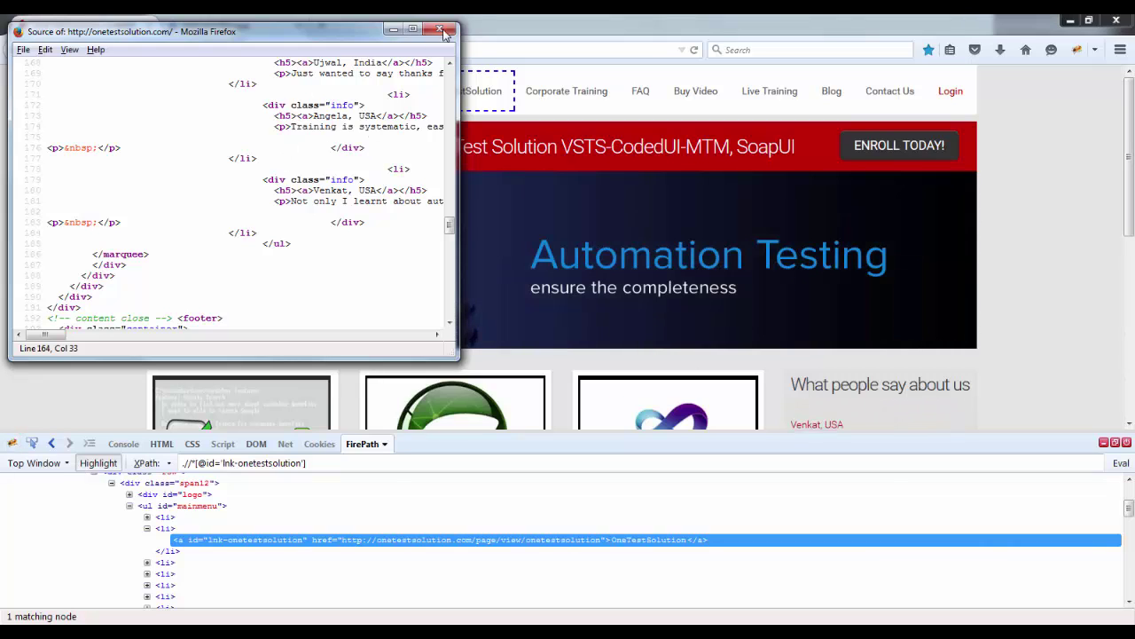
{"action": "left_click", "coordinate": [397, 31]}
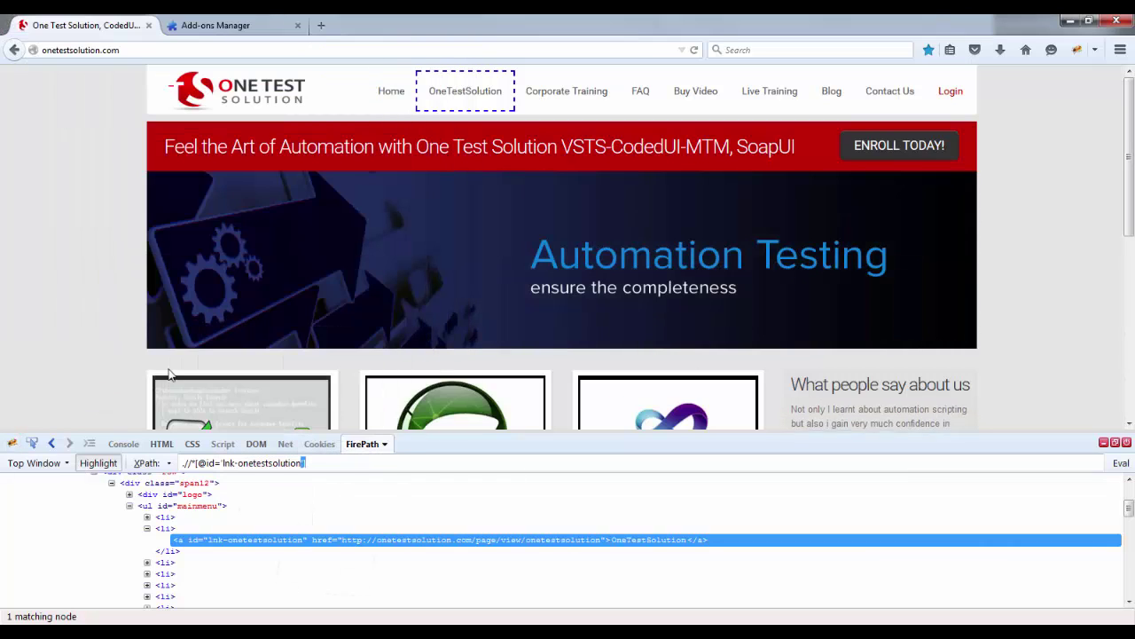
- Generate the Login link's XPath in FirePath and examine its a tag, id and href attributes
{"action": "left_click", "coordinate": [10, 445]}
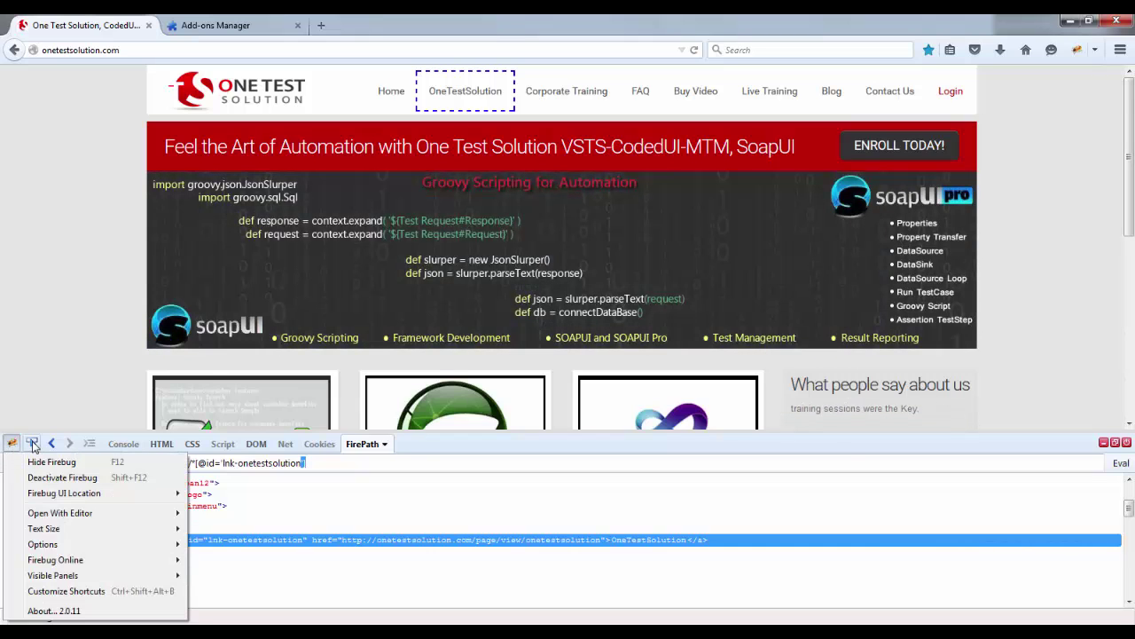
{"action": "left_click", "coordinate": [32, 443]}
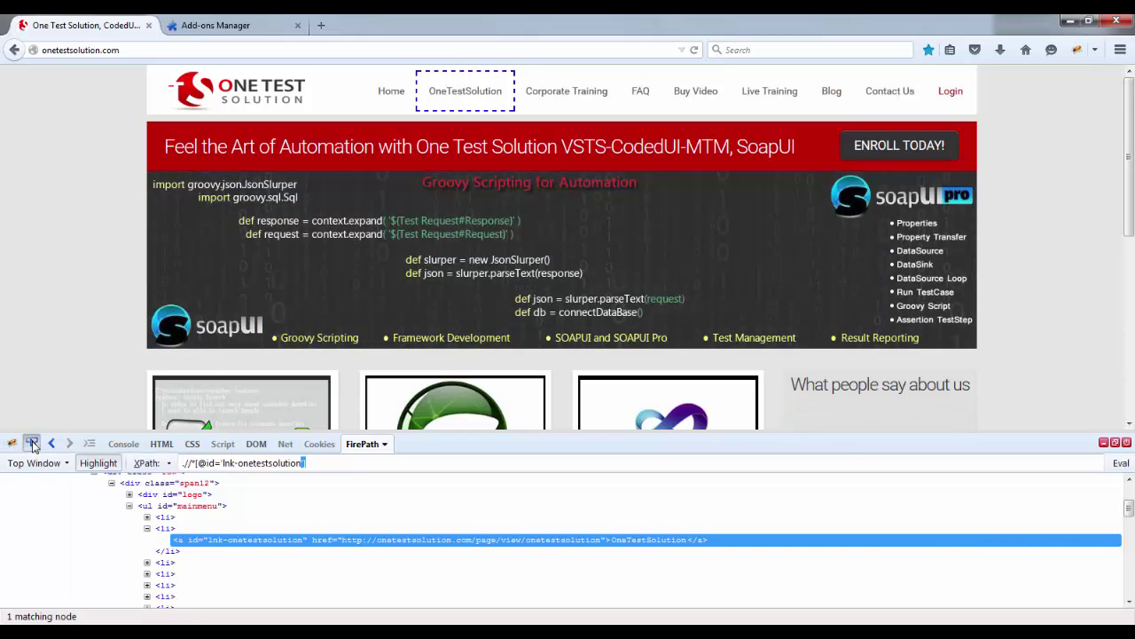
{"action": "left_click", "coordinate": [955, 92]}
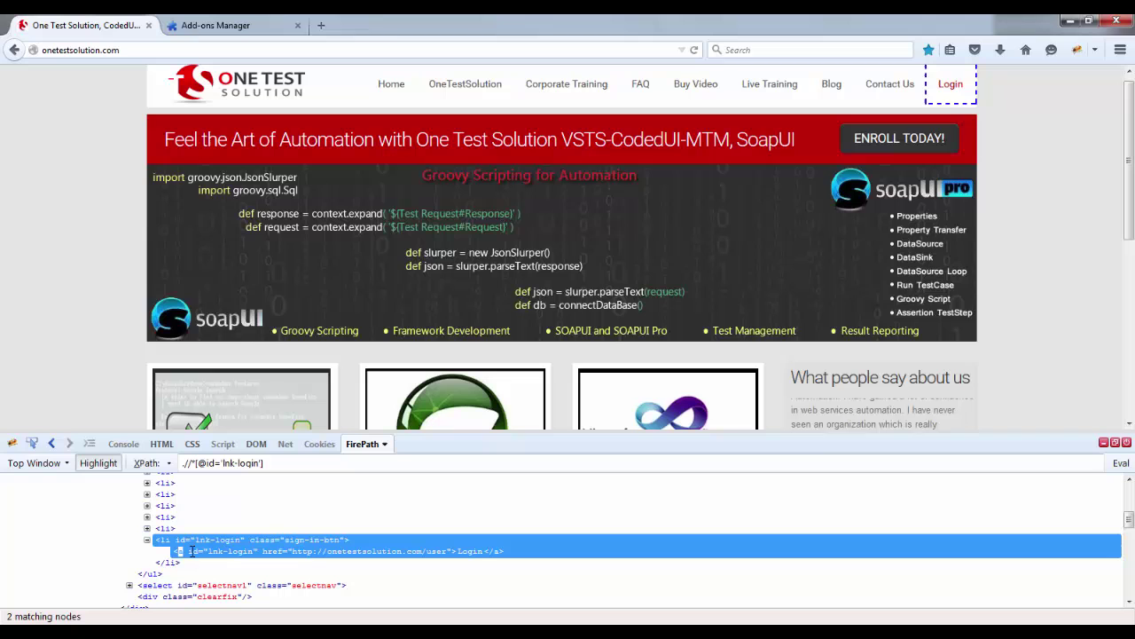
{"action": "left_click_drag", "start_coordinate": [187, 551], "coordinate": [202, 550]}
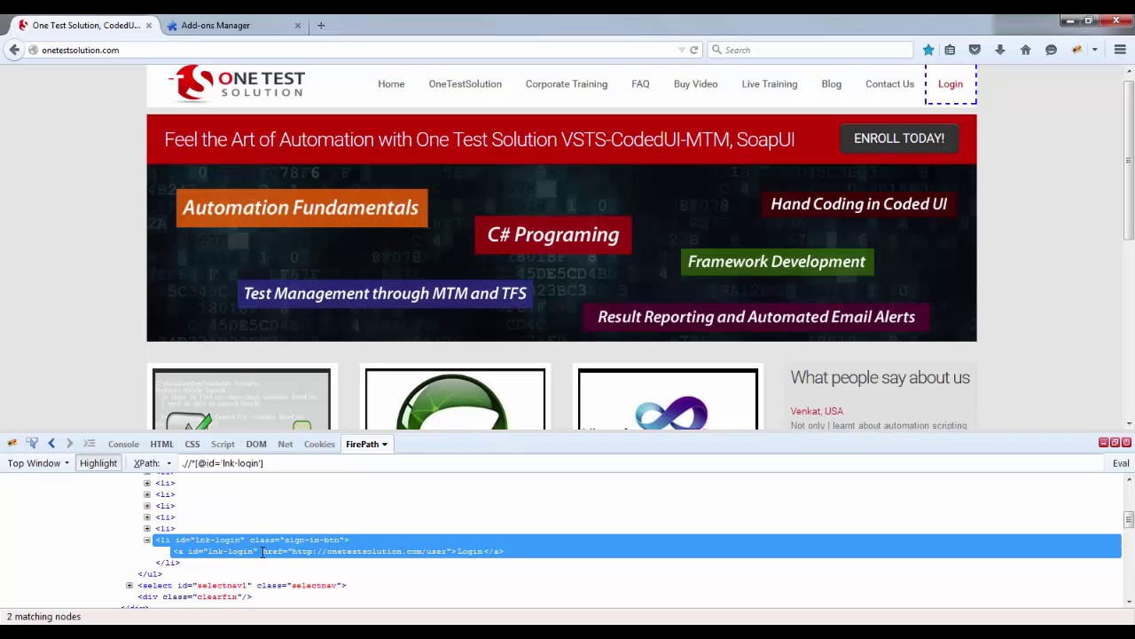
{"action": "left_click_drag", "start_coordinate": [262, 551], "coordinate": [282, 551]}
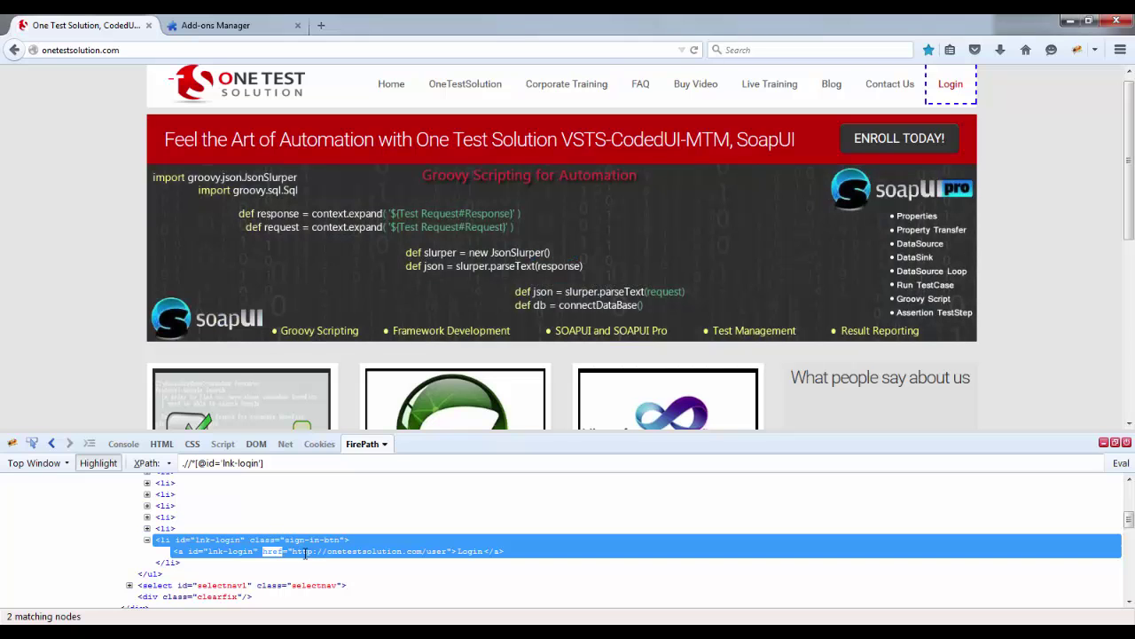
{"action": "right_click", "coordinate": [362, 555]}
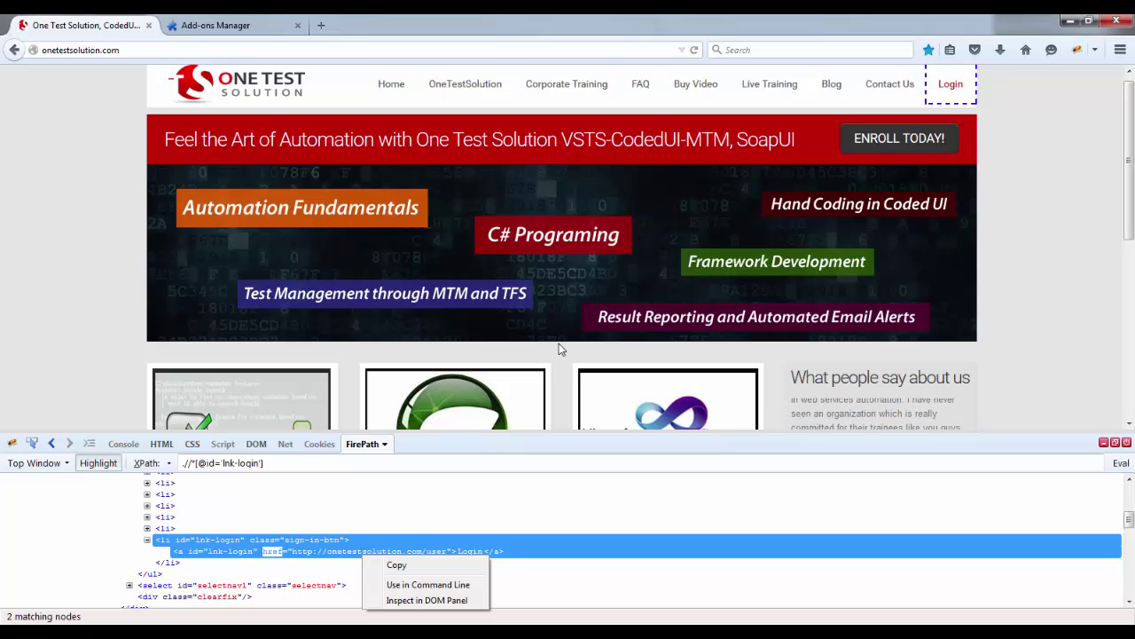
- Go to the site's Login page and generate the XPath of the Email field in the Enroll Here form
{"action": "left_click", "coordinate": [950, 84]}
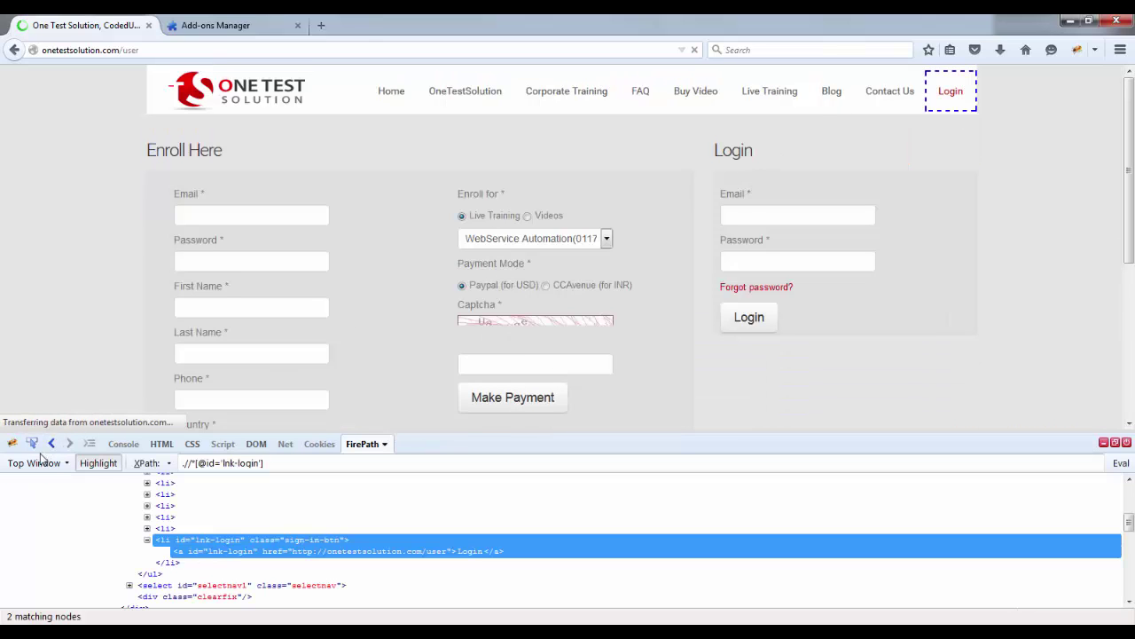
{"action": "left_click", "coordinate": [32, 443]}
{"action": "left_click", "coordinate": [208, 220]}
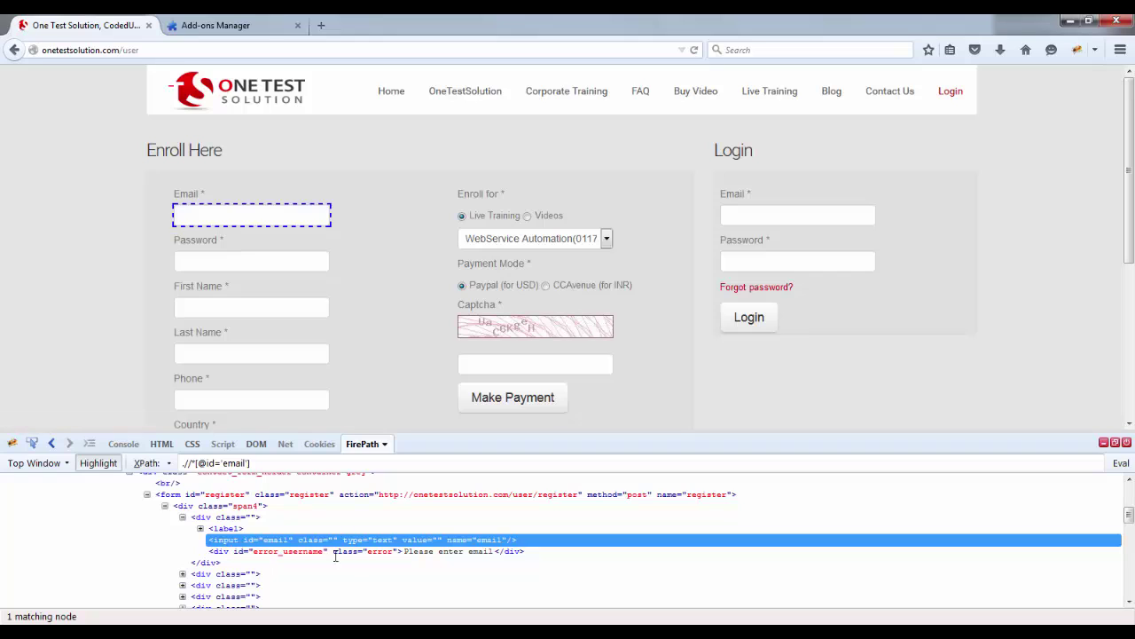
- Examine the type, id, name and class attributes in the Email field's input tag
{"action": "left_click_drag", "start_coordinate": [343, 540], "coordinate": [399, 539]}
{"action": "left_click_drag", "start_coordinate": [210, 539], "coordinate": [279, 540]}
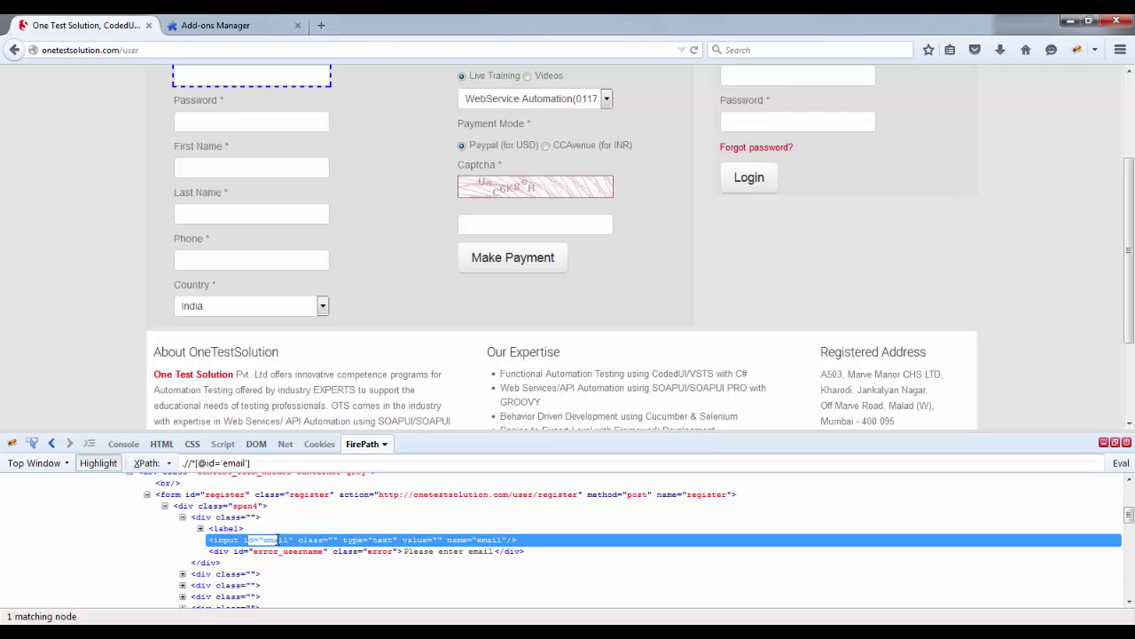
{"action": "left_click", "coordinate": [454, 540]}
{"action": "left_click_drag", "start_coordinate": [456, 540], "coordinate": [468, 541]}
{"action": "left_click_drag", "start_coordinate": [298, 540], "coordinate": [327, 540]}
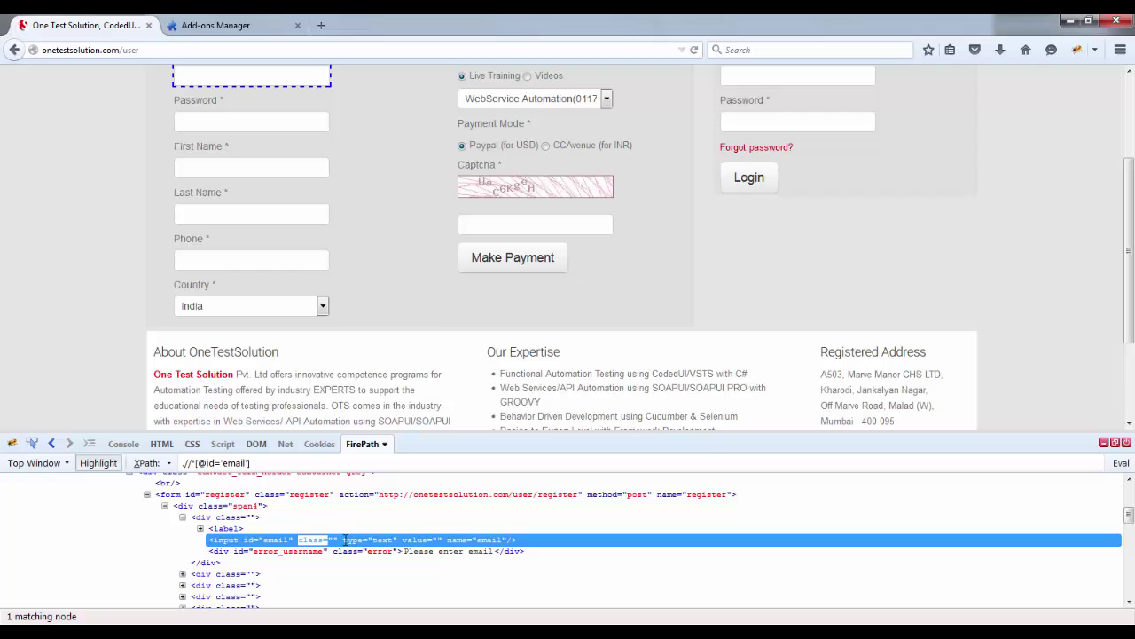
{"action": "left_click_drag", "start_coordinate": [343, 540], "coordinate": [399, 540]}
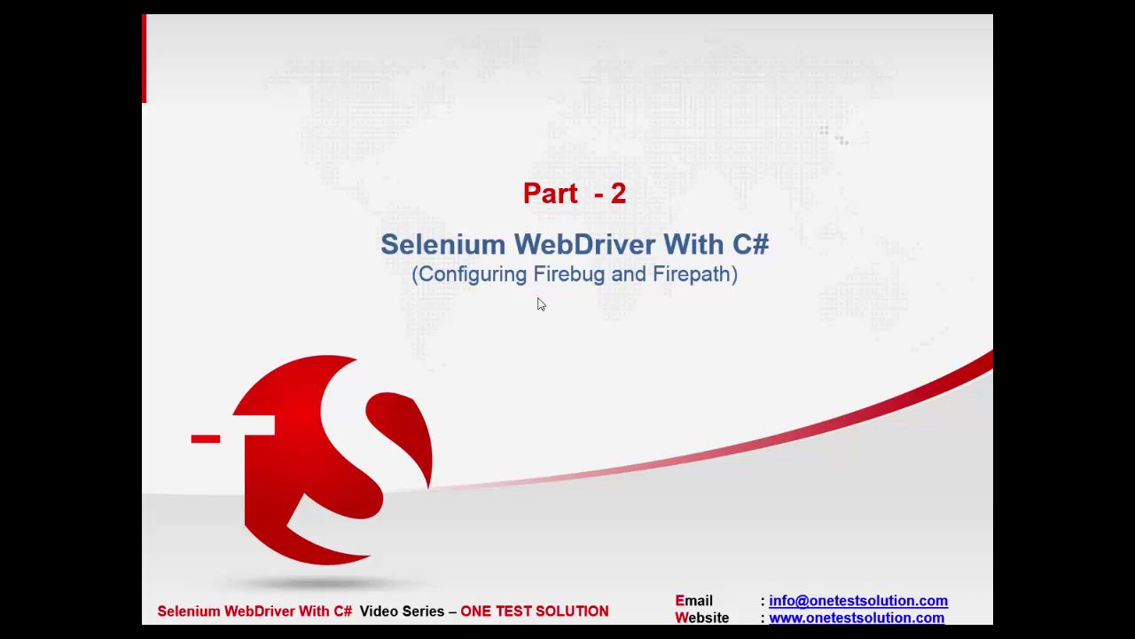
{"action": "left_click", "coordinate": [540, 304]}
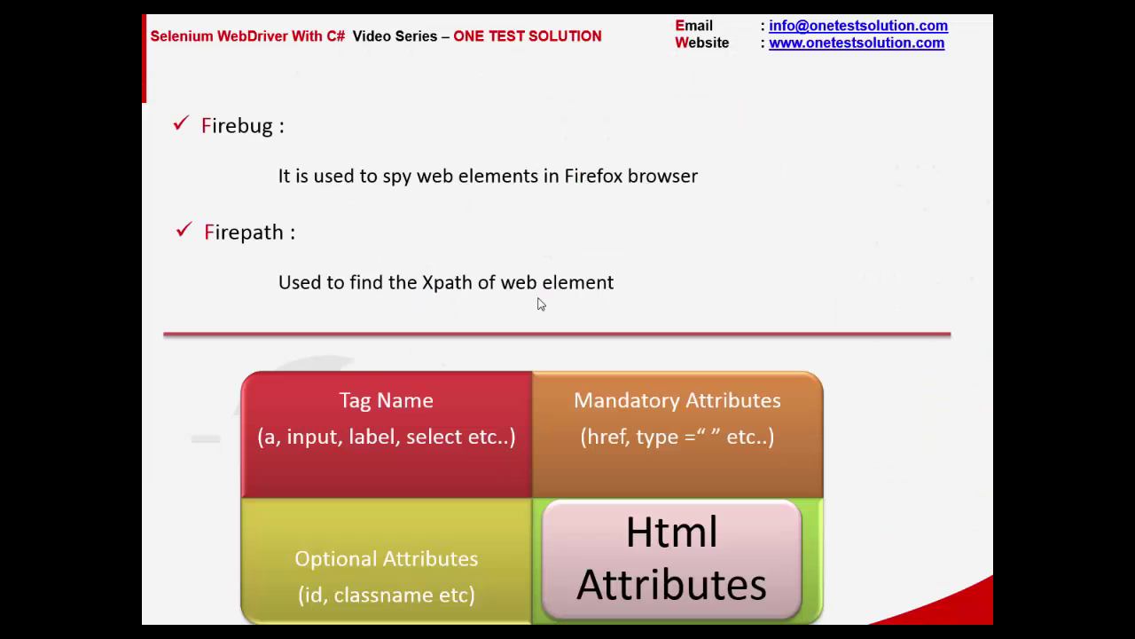